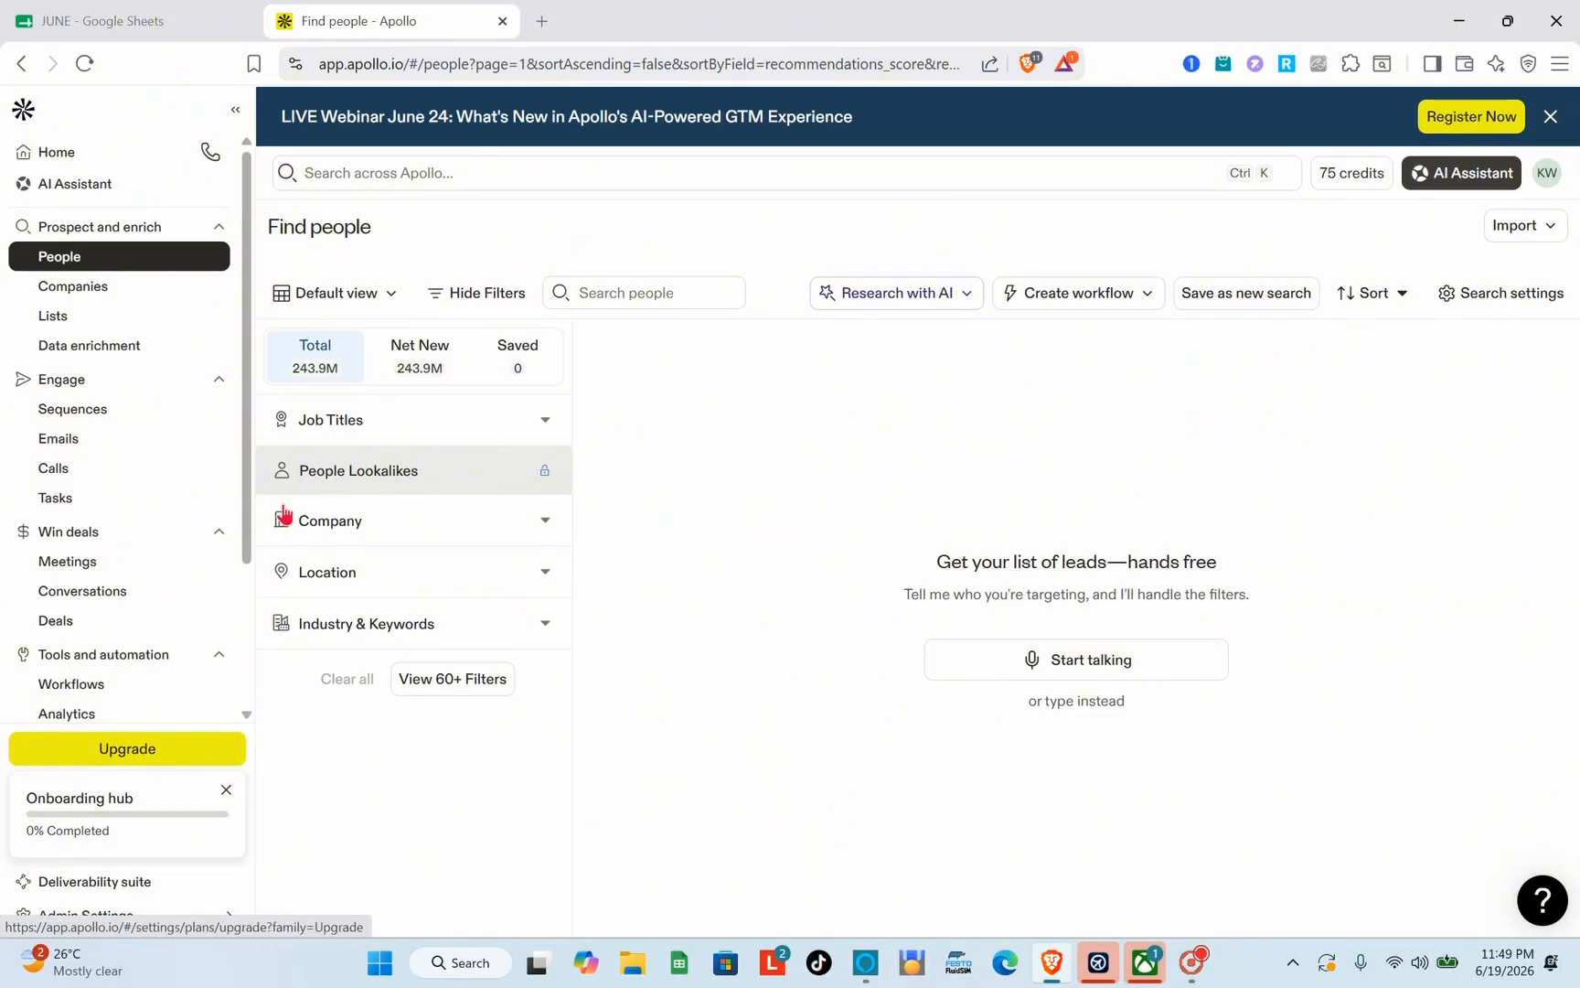
click(514, 70)
text(apo)
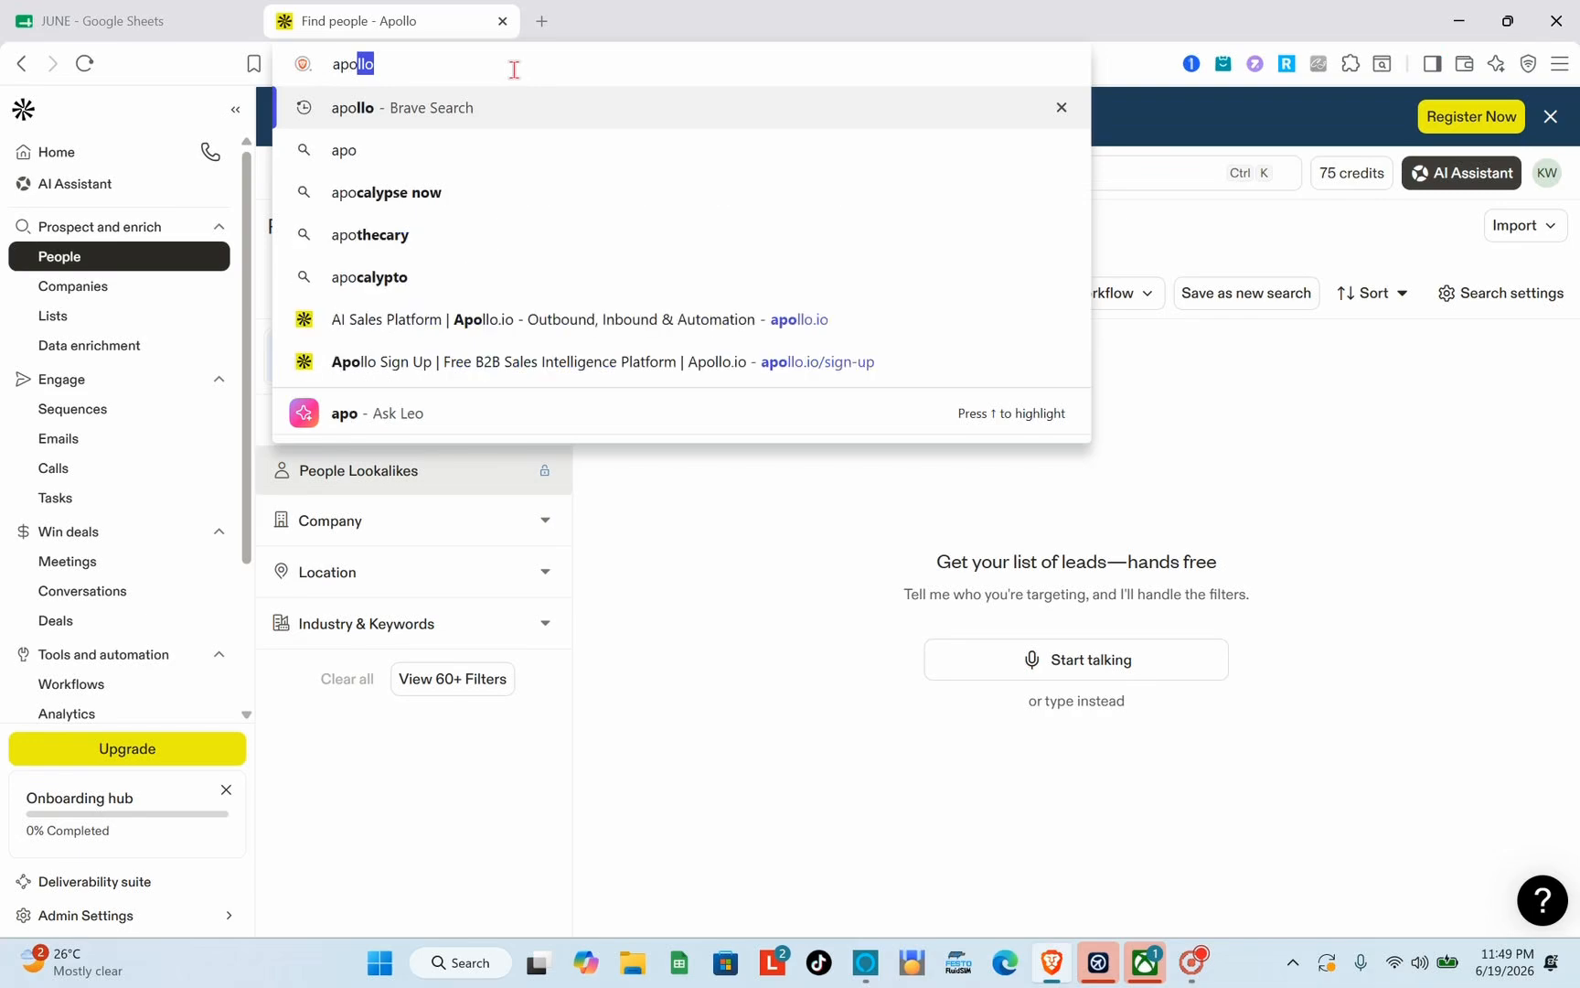
click(1260, 413)
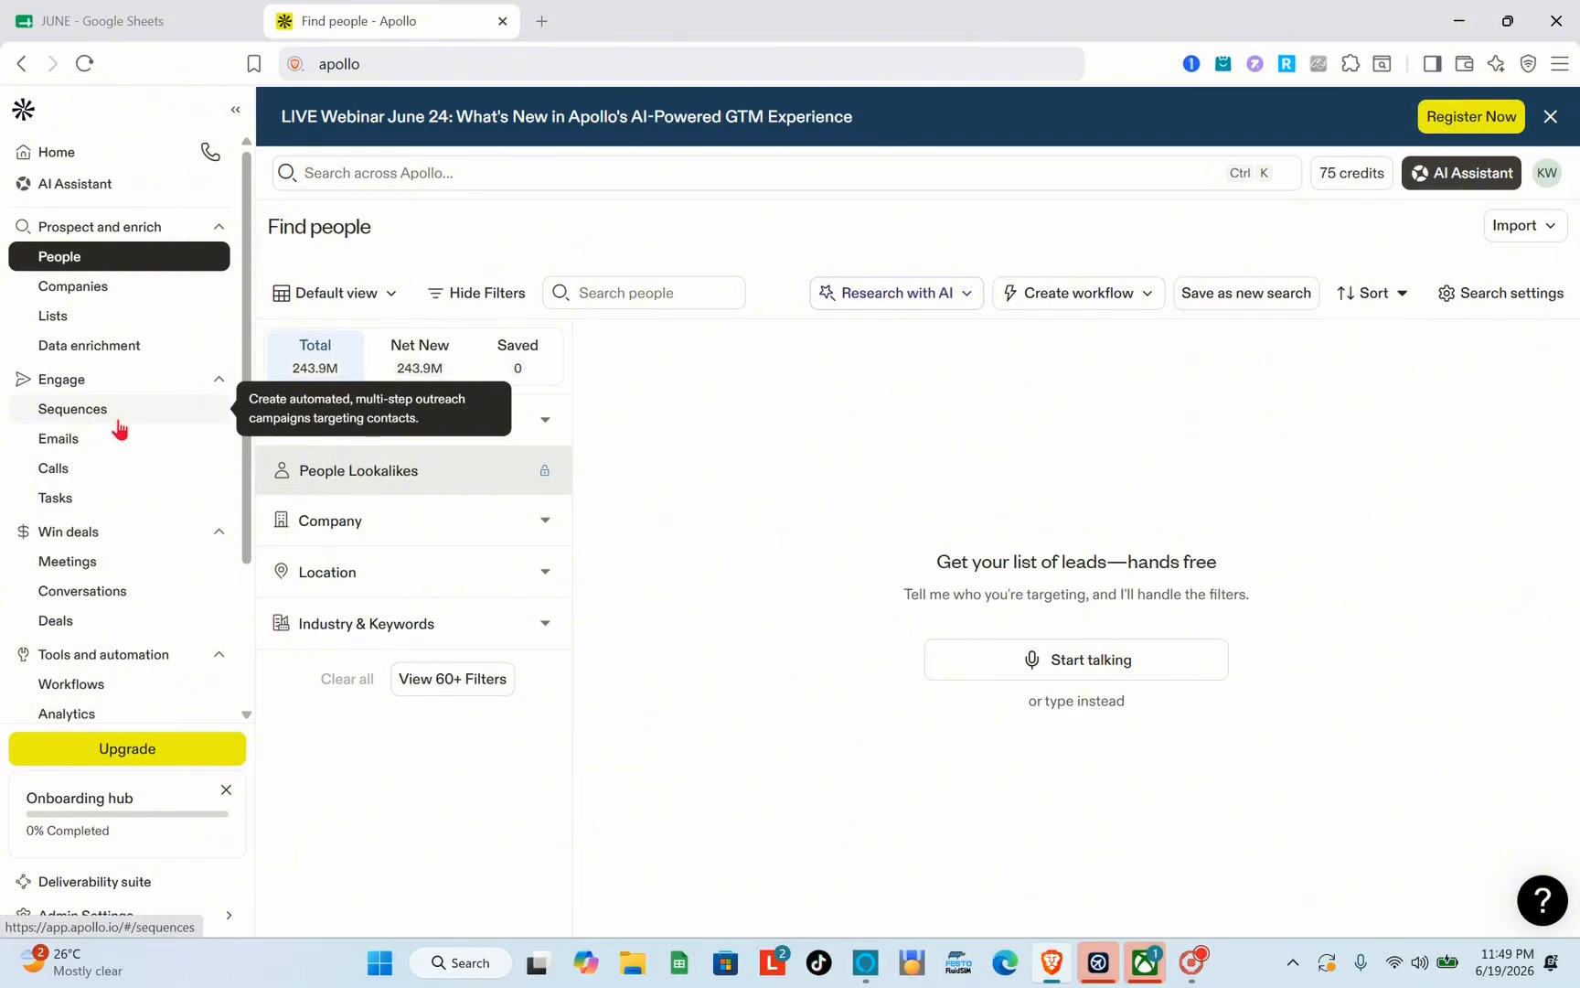
- View the AI suggestions of the Apollo-wide search, and hide and restore the people filters
click(357, 173)
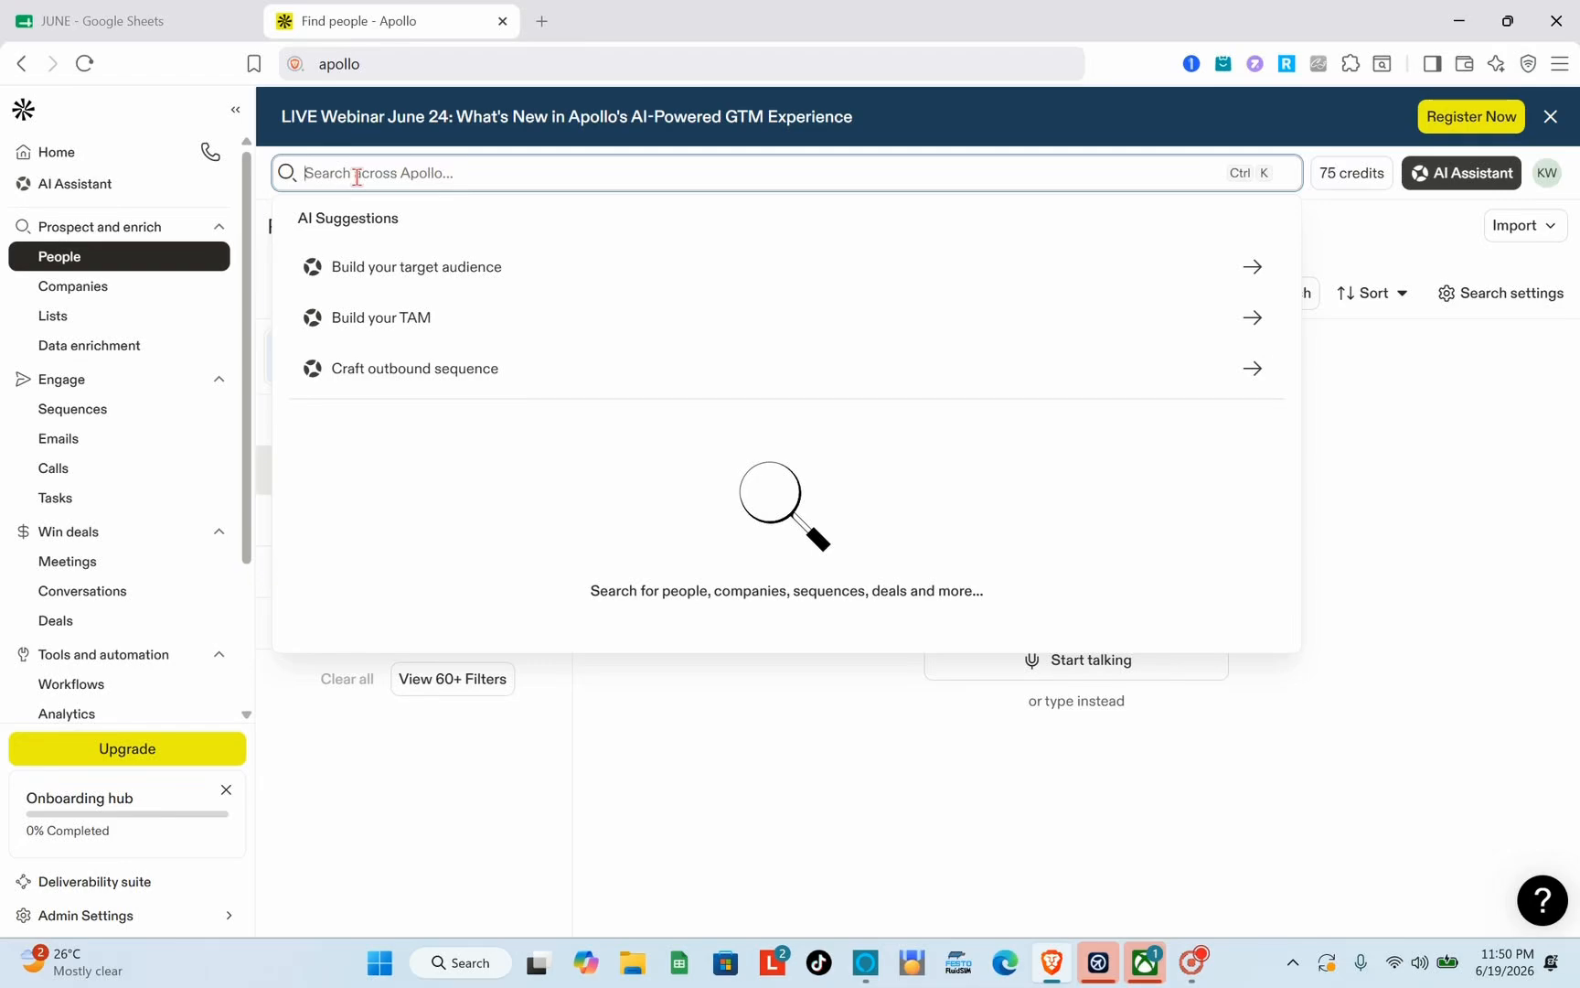
click(175, 262)
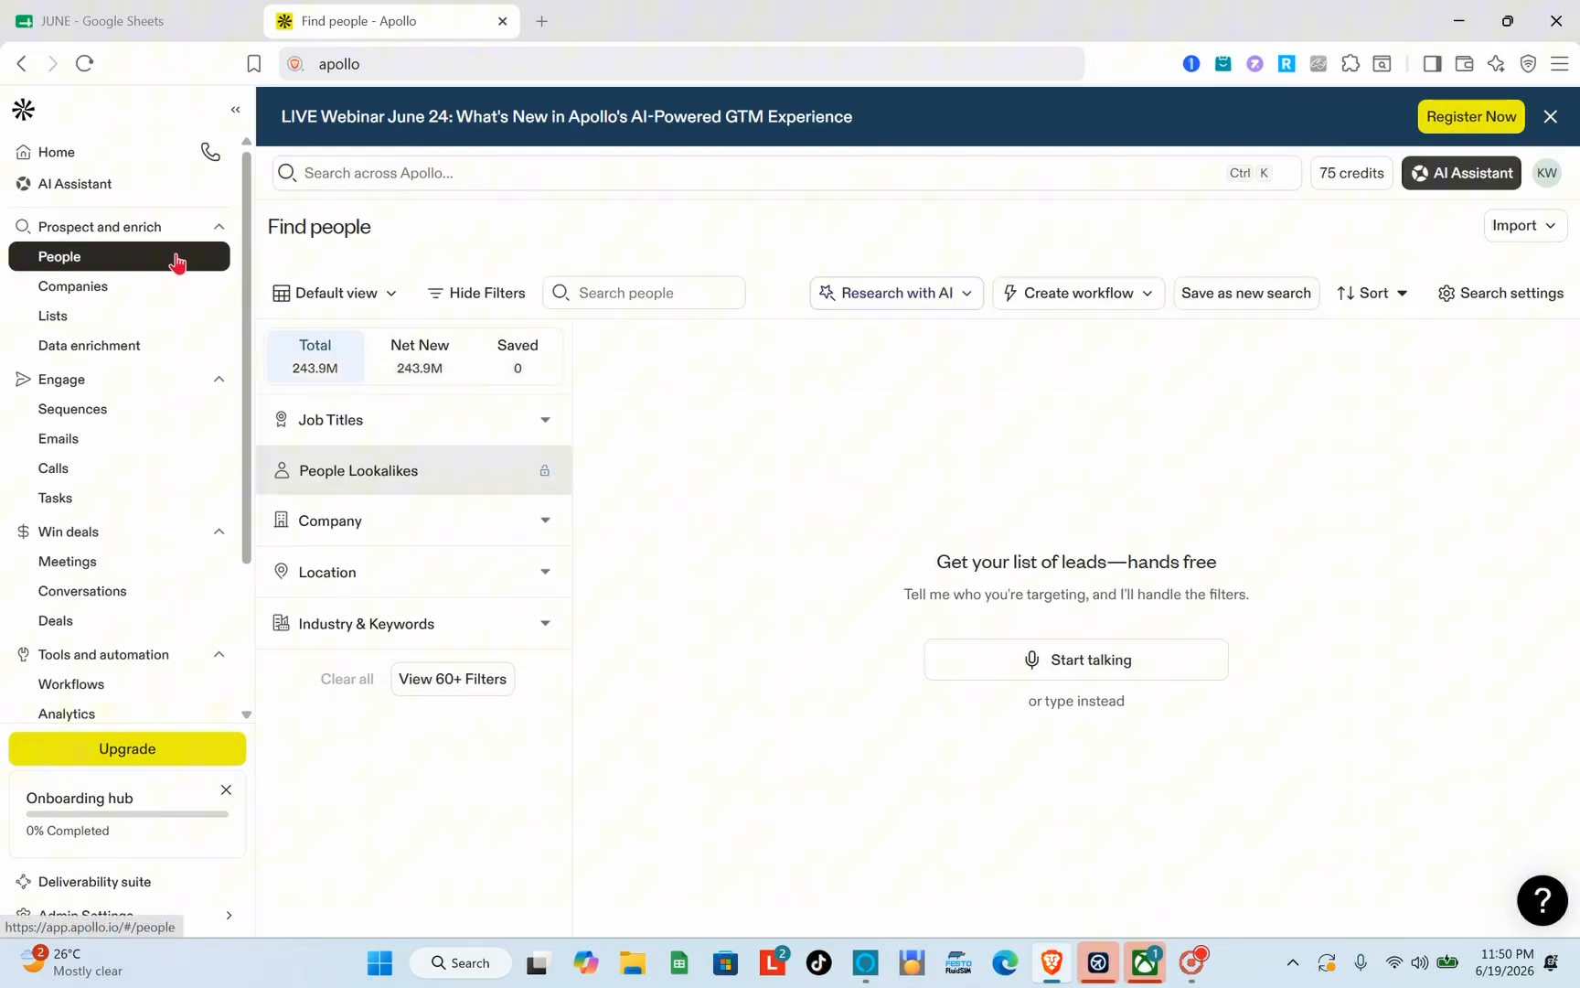
click(336, 178)
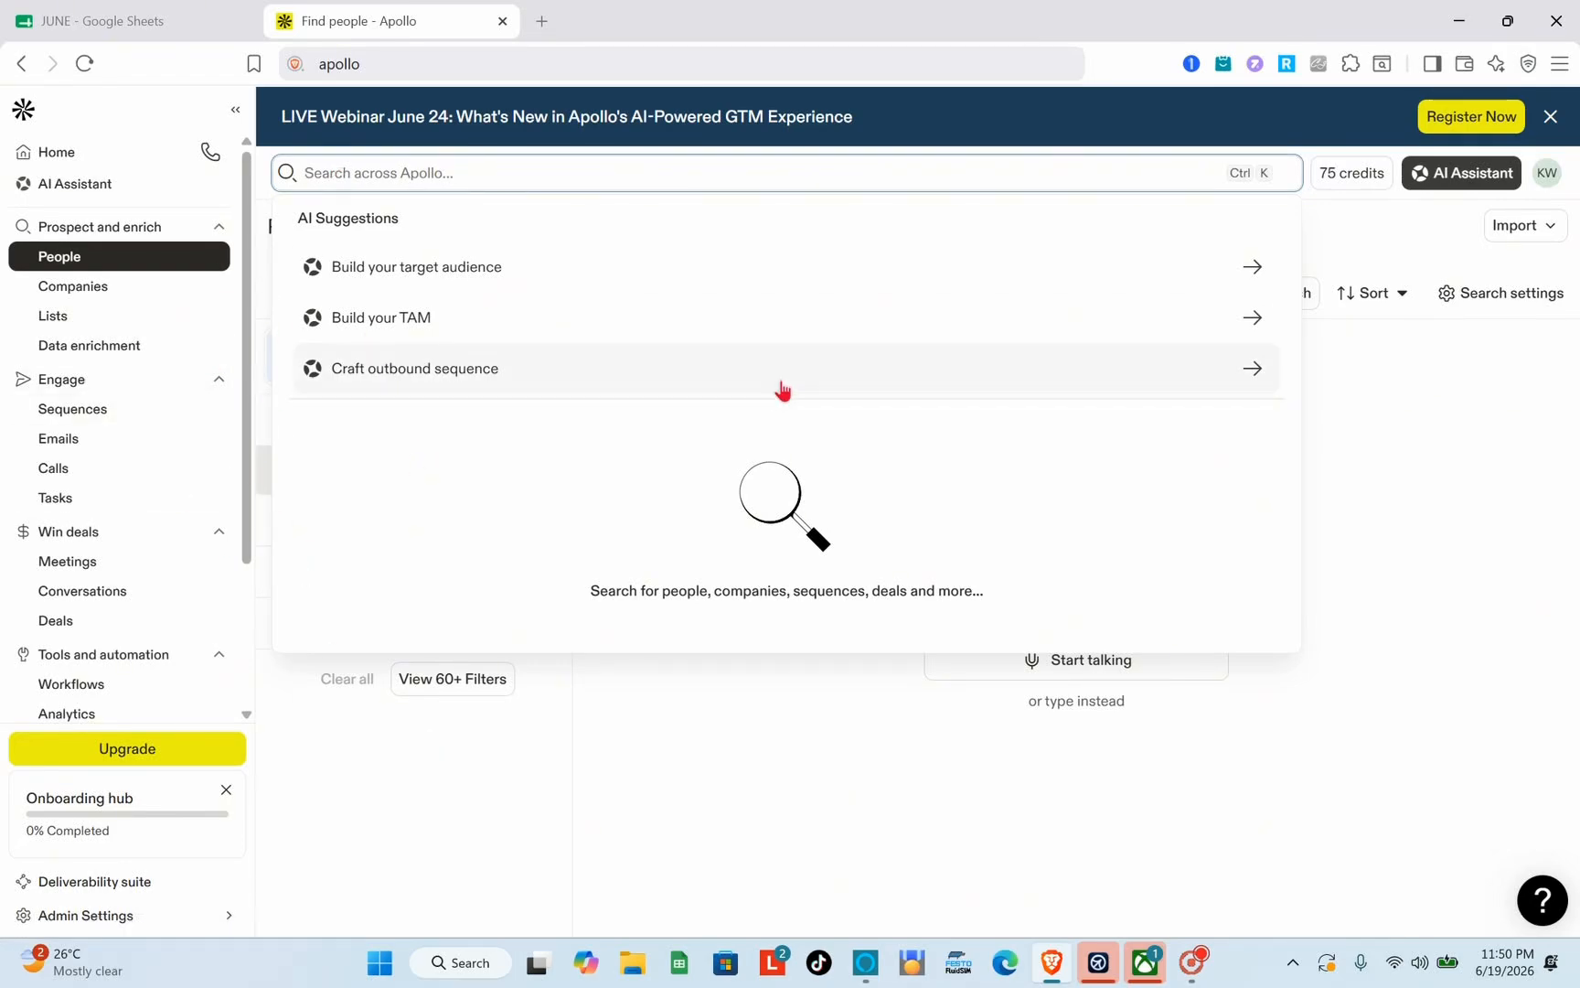
click(1493, 586)
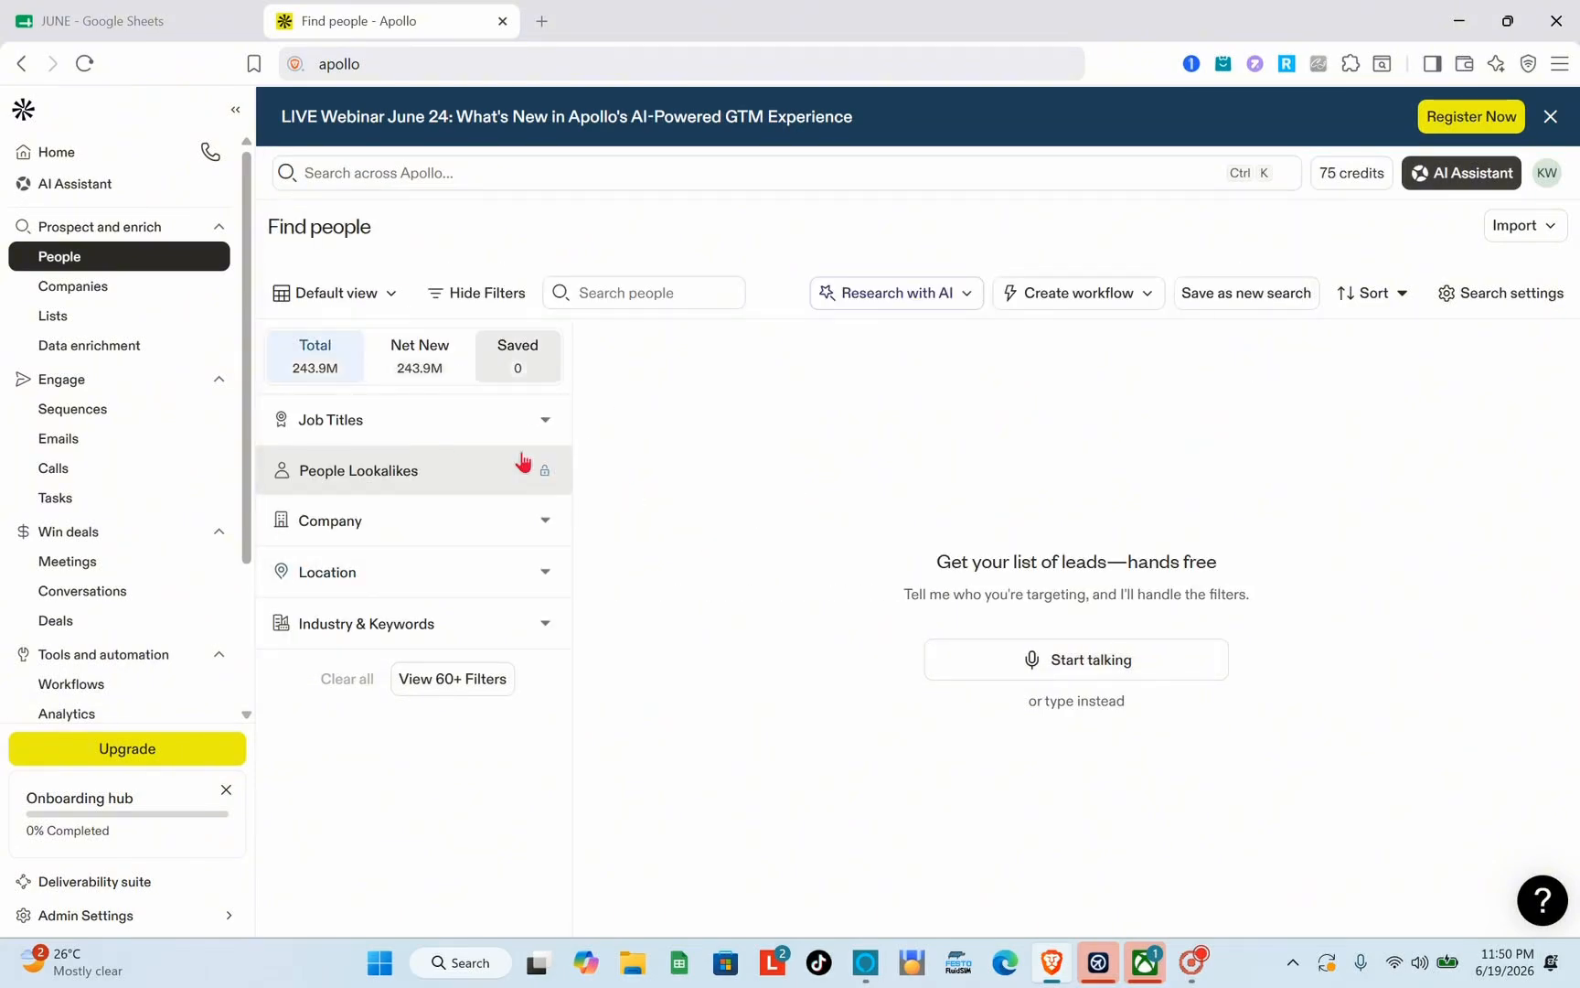
click(481, 301)
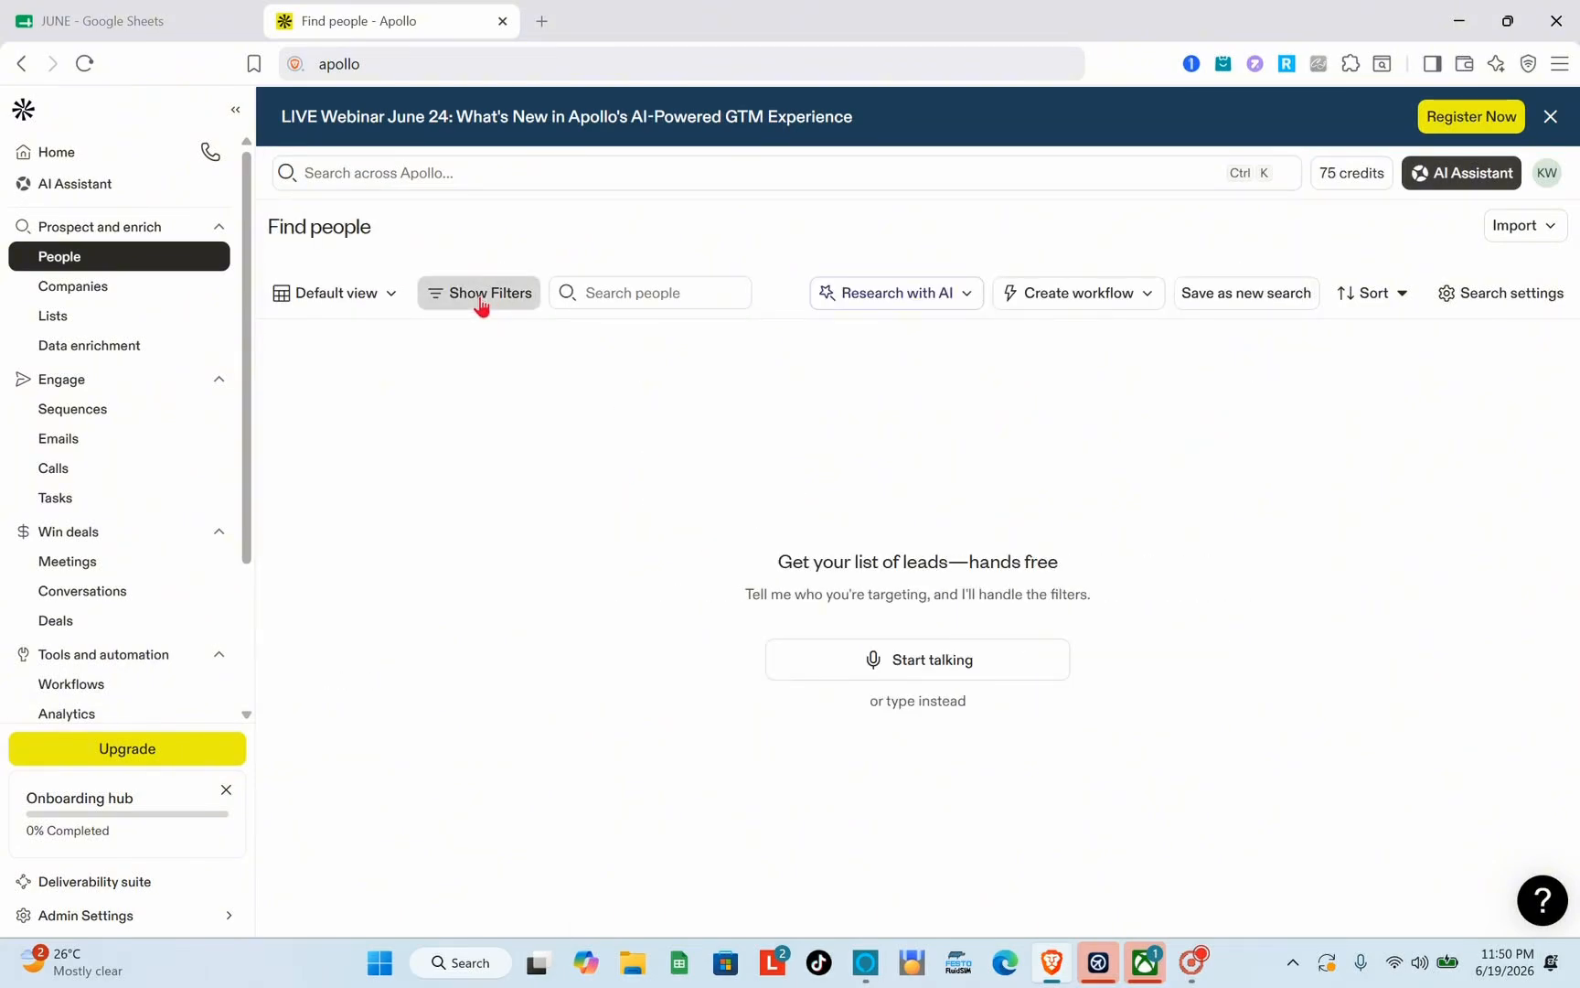
click(481, 301)
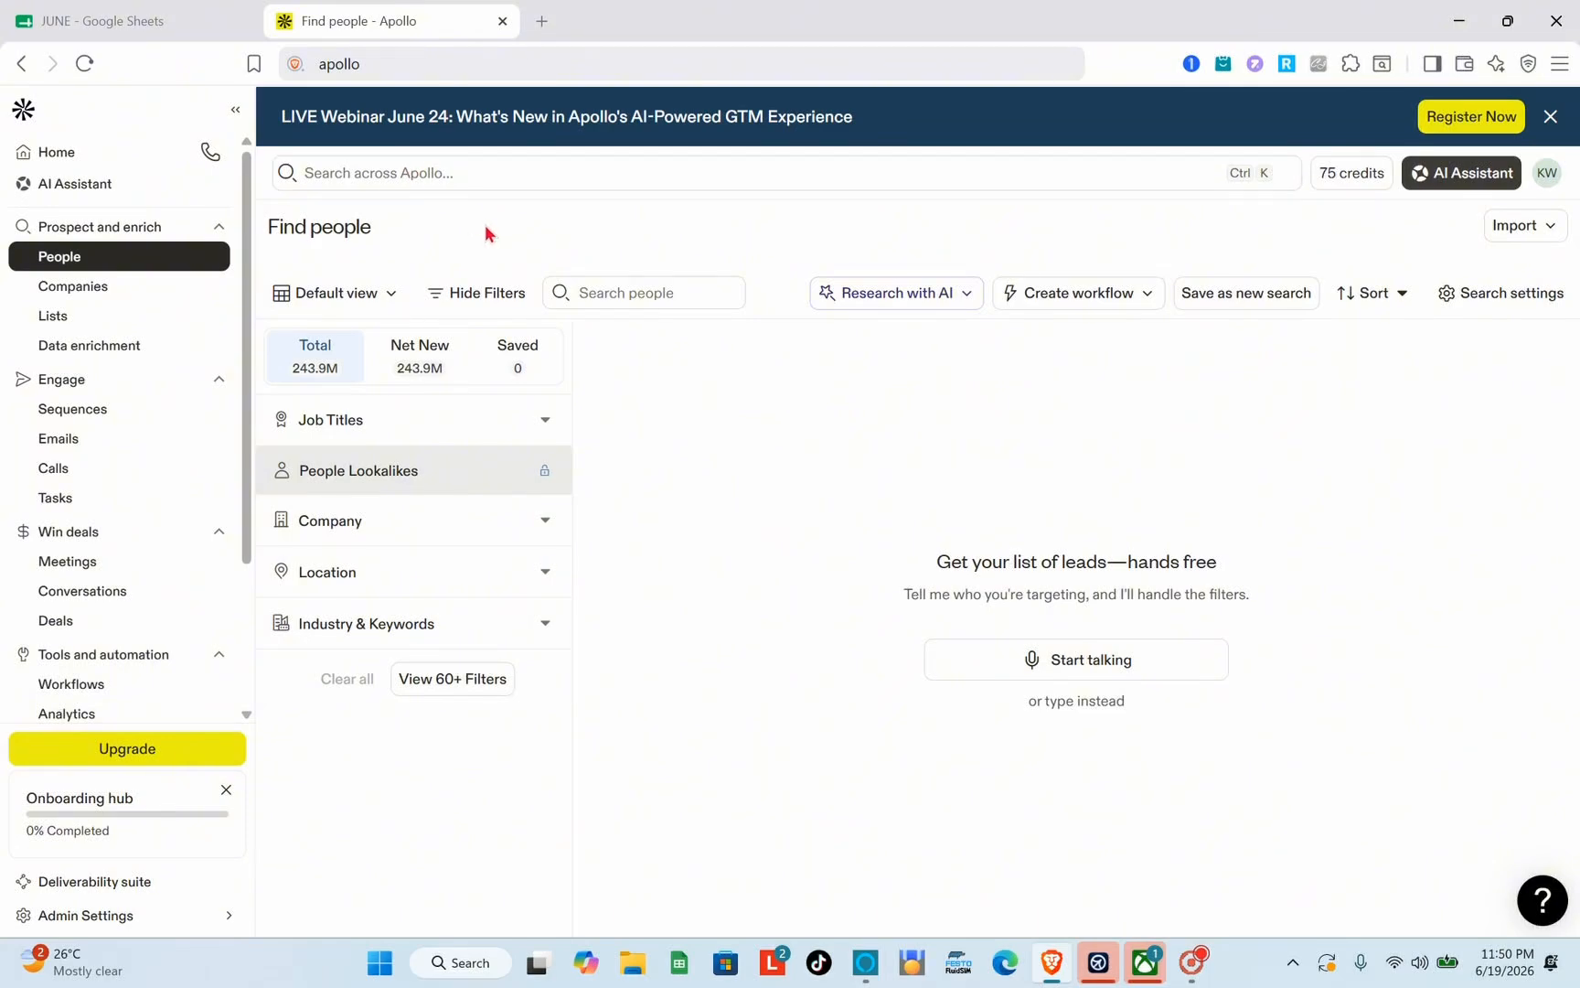
- Search the people database for "marketing managers"
click(627, 286)
text(marke)
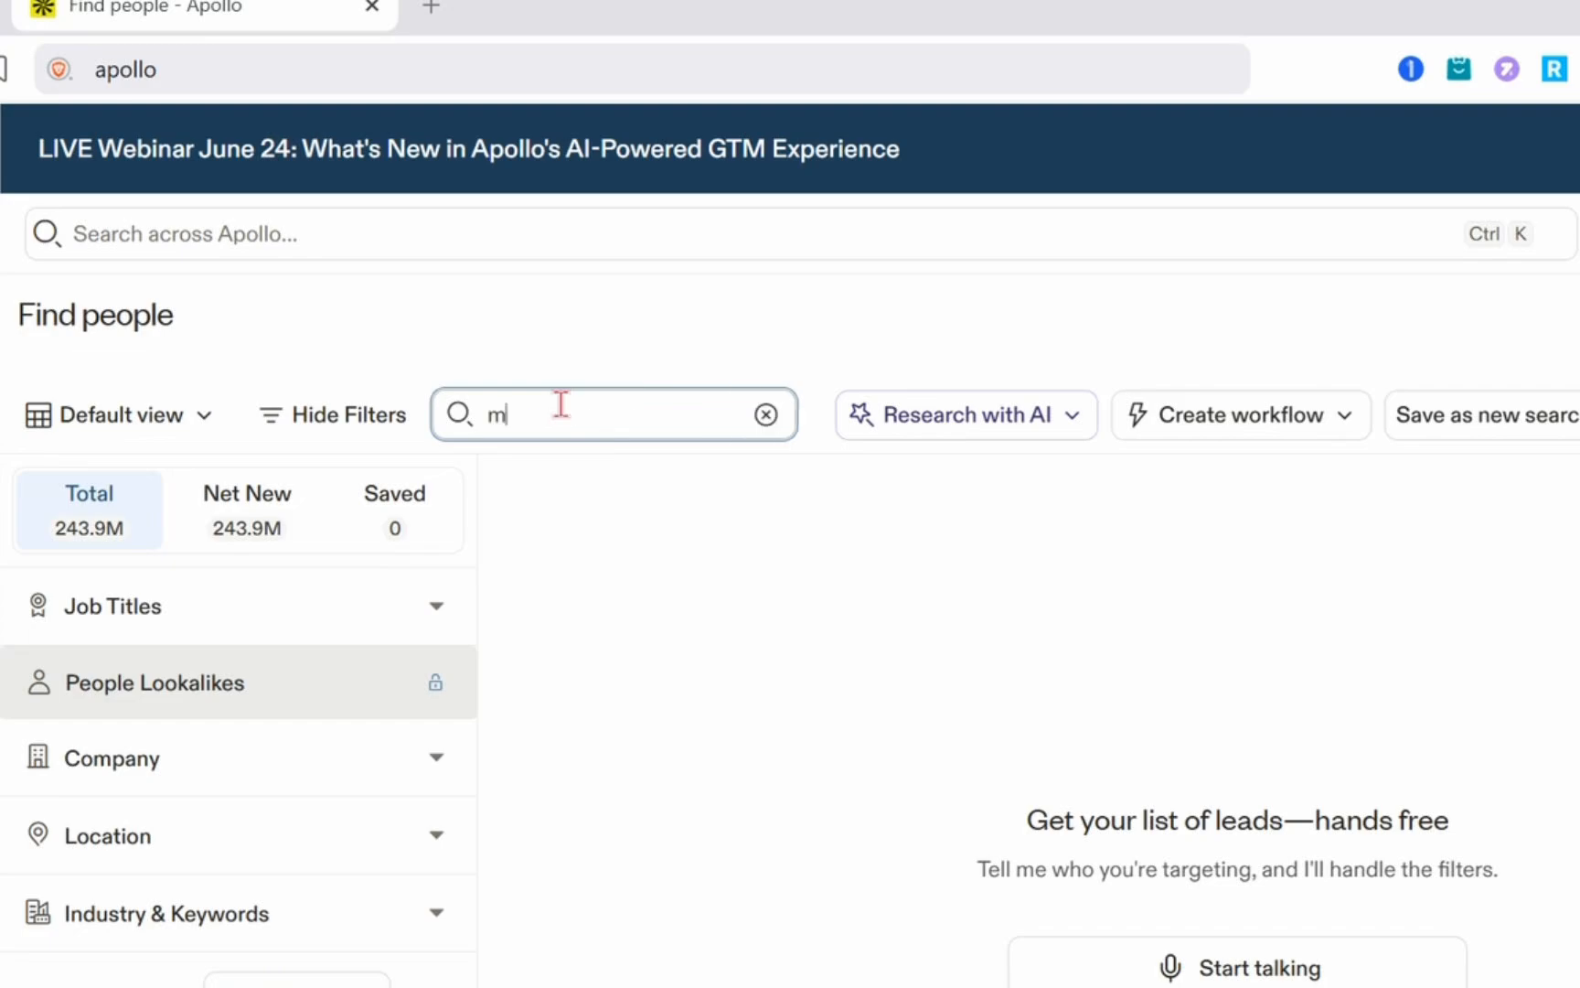
text(ting managers)
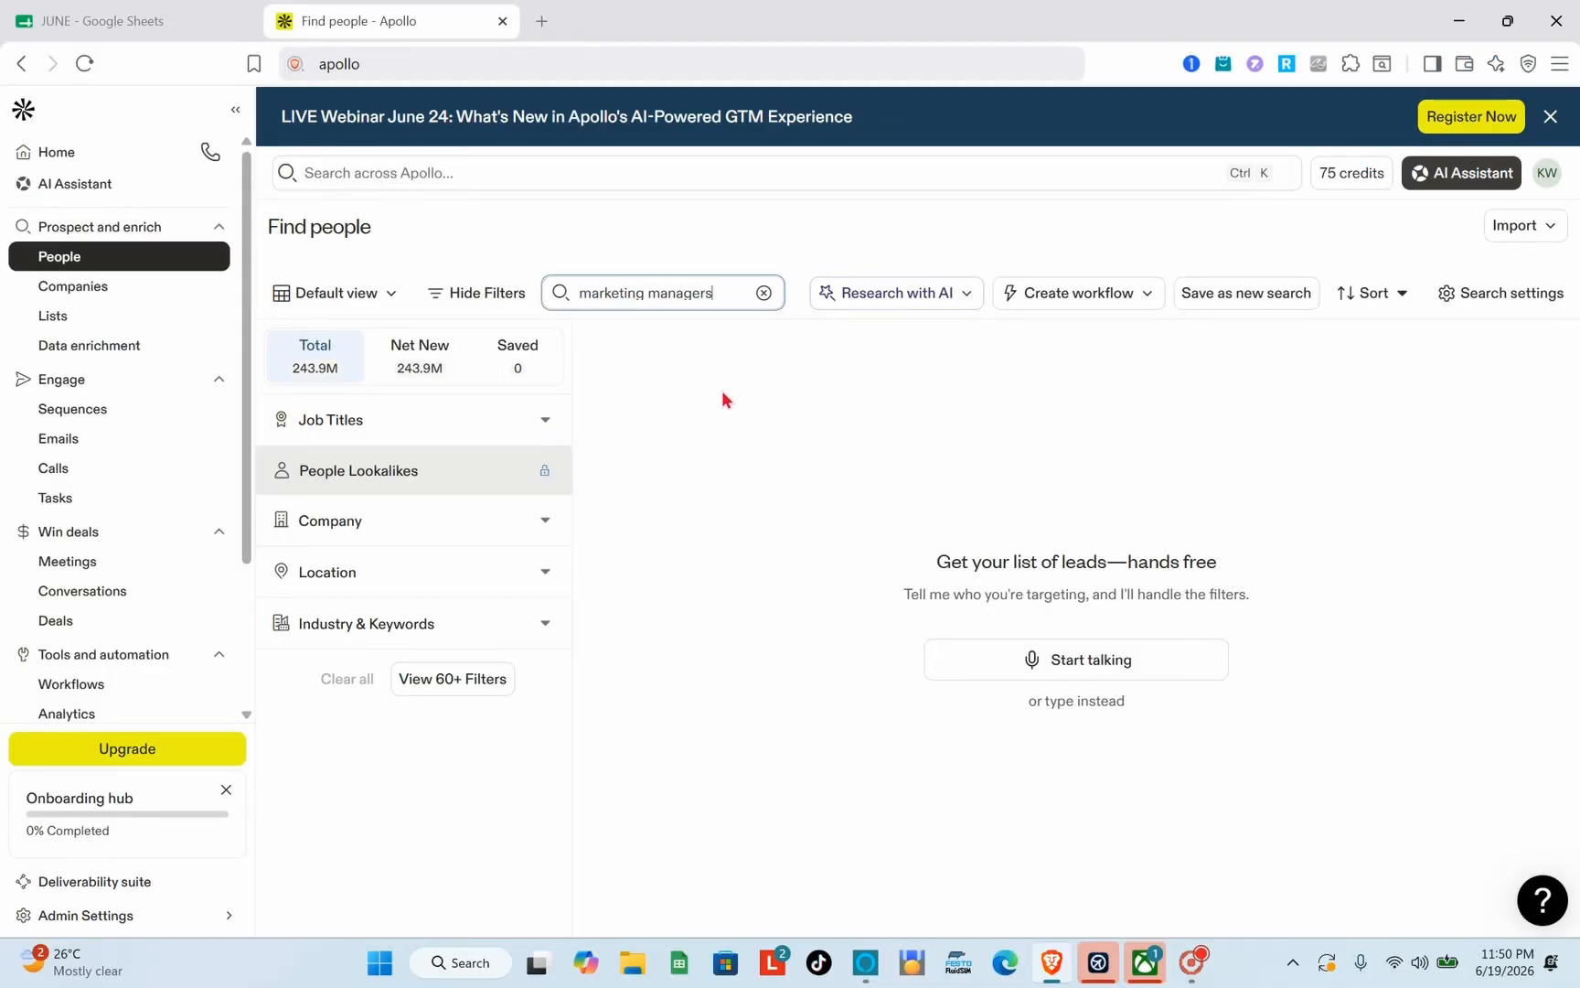
click(710, 364)
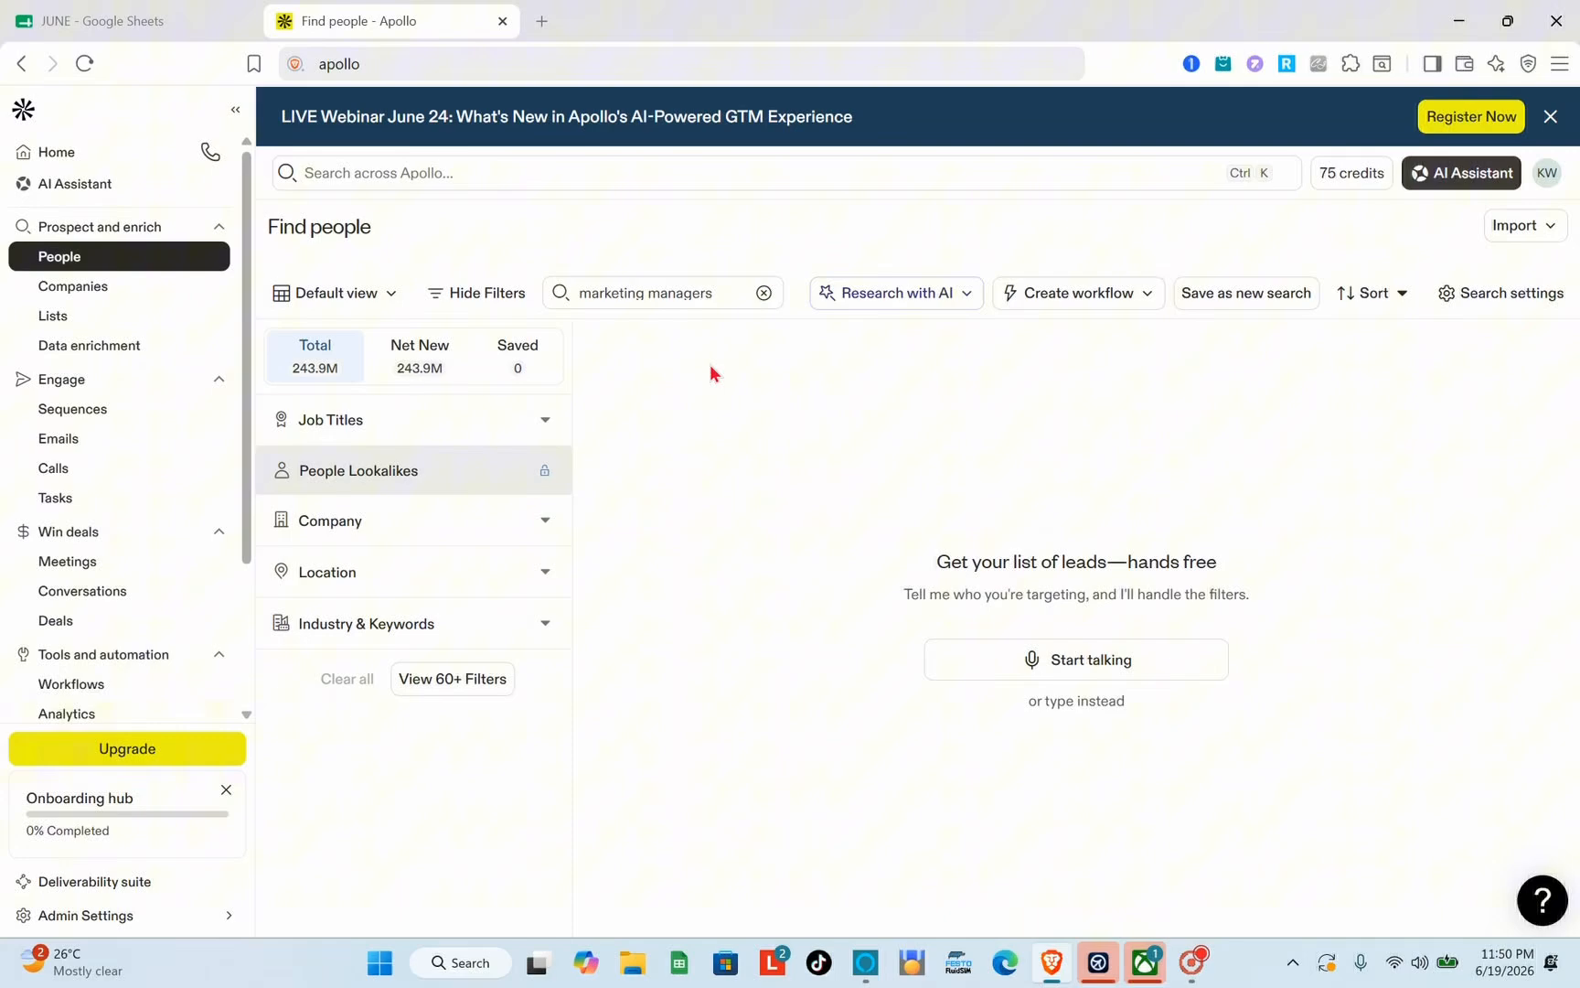
click(664, 297)
key(Return)
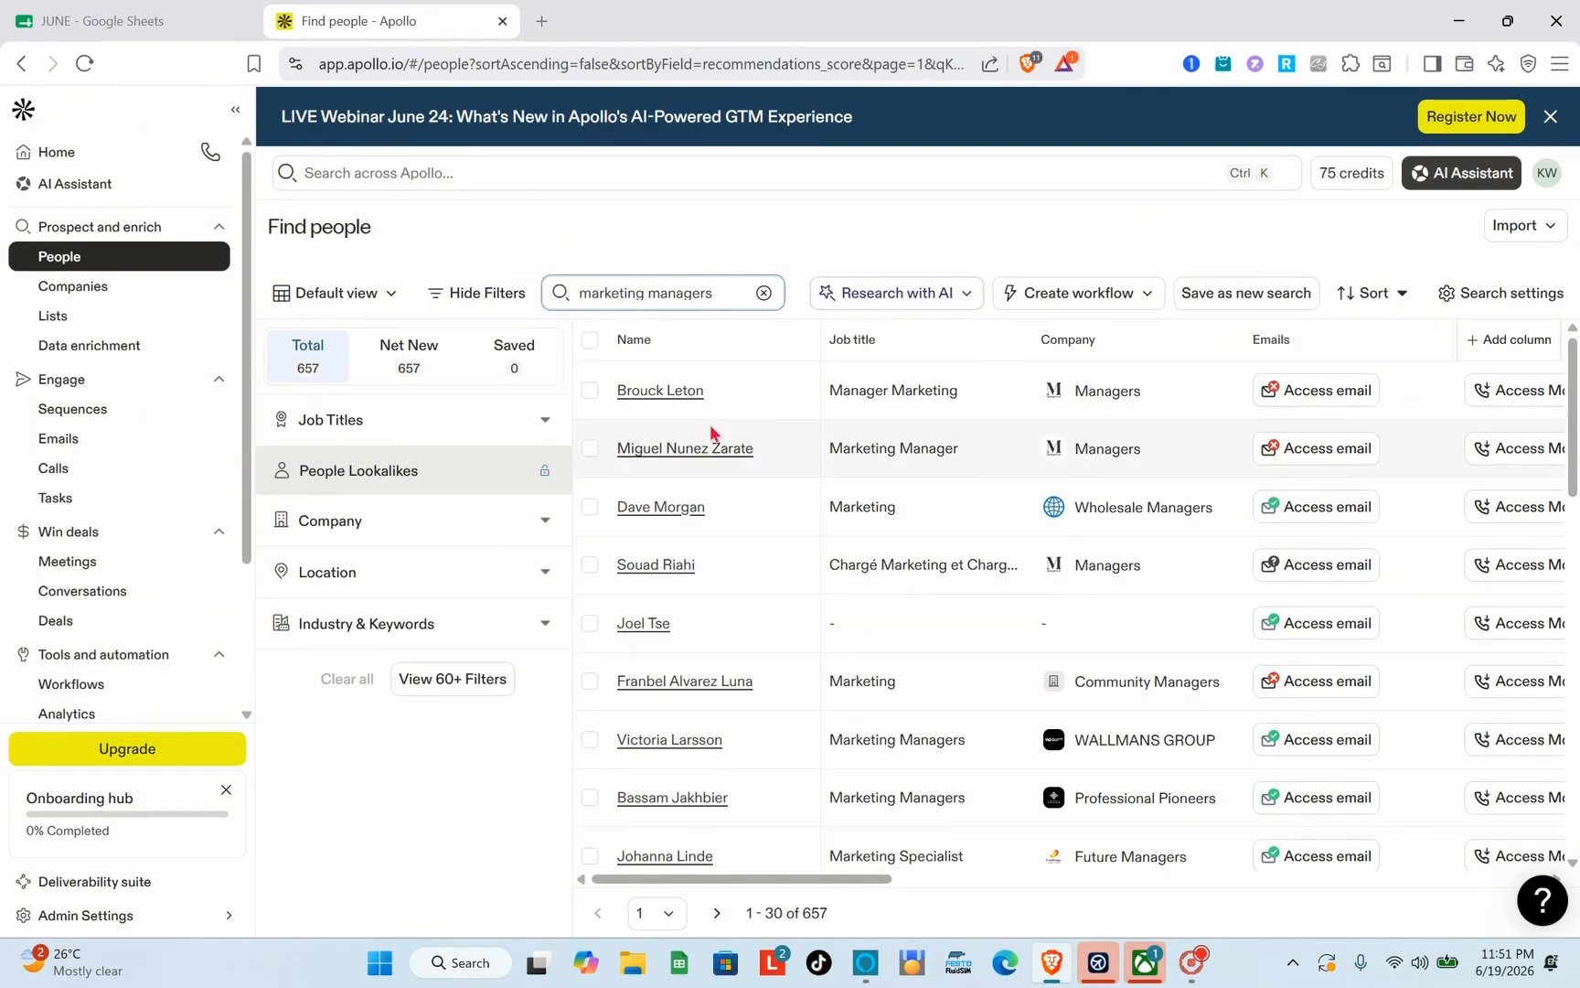
- Examine the people results, including the job title, company, email, phone number and Qualify Contact columns
scroll(1090, 567, down, 2)
scroll(1090, 568, down, 2)
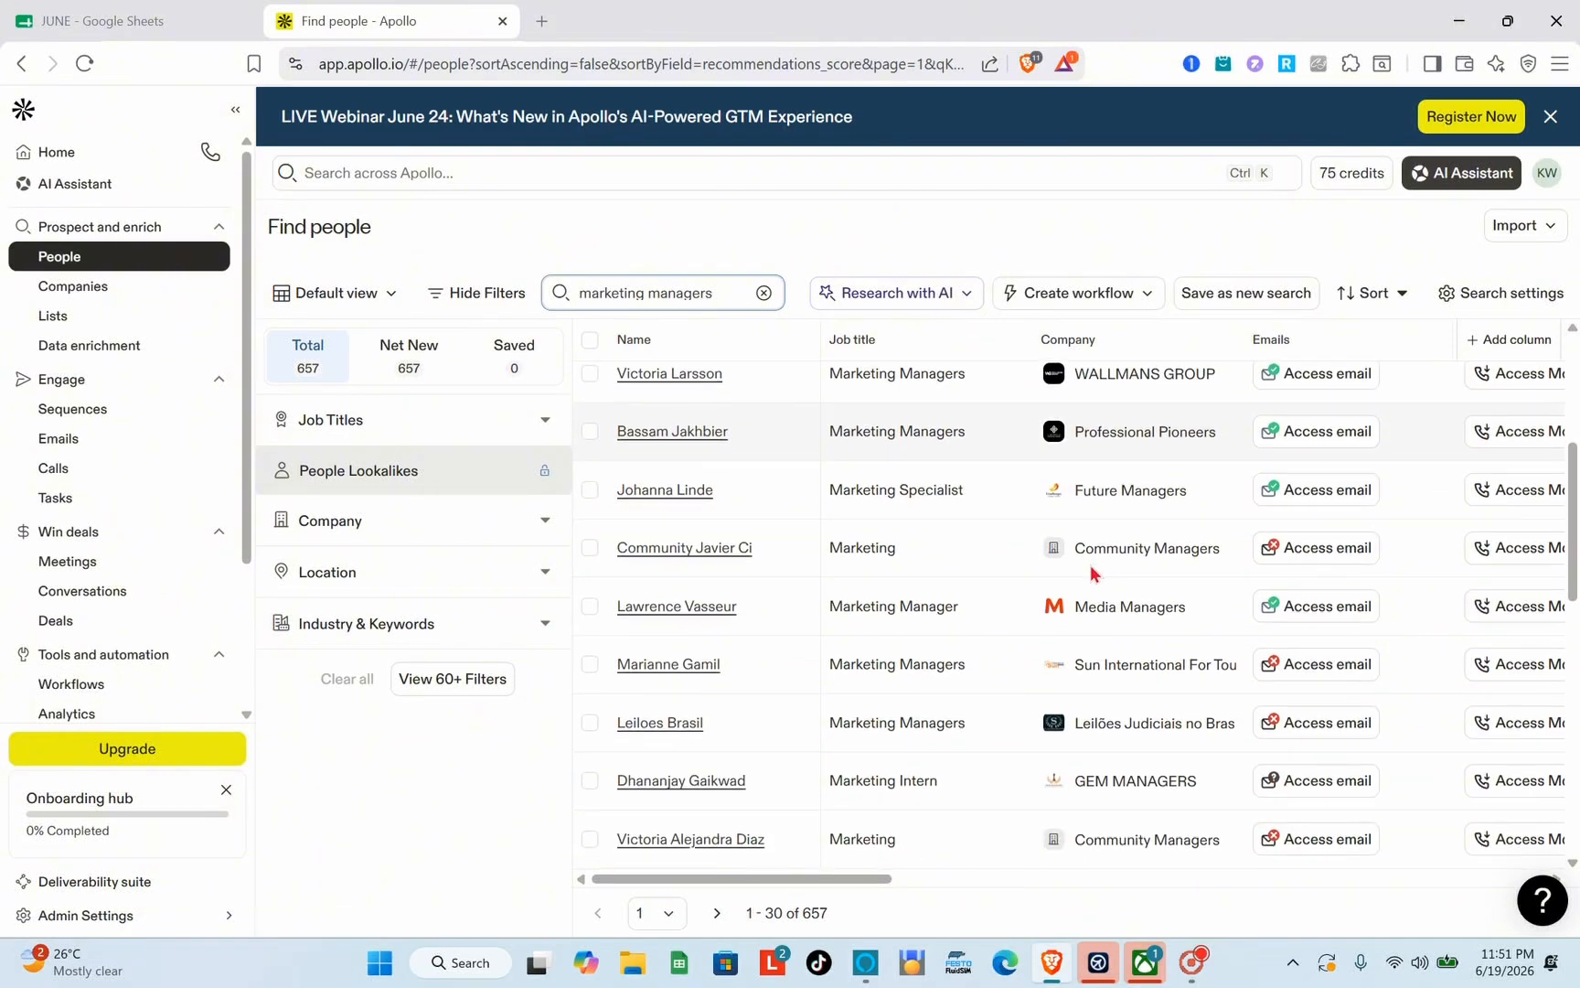
scroll(899, 660, down, 2)
scroll(899, 659, down, 2)
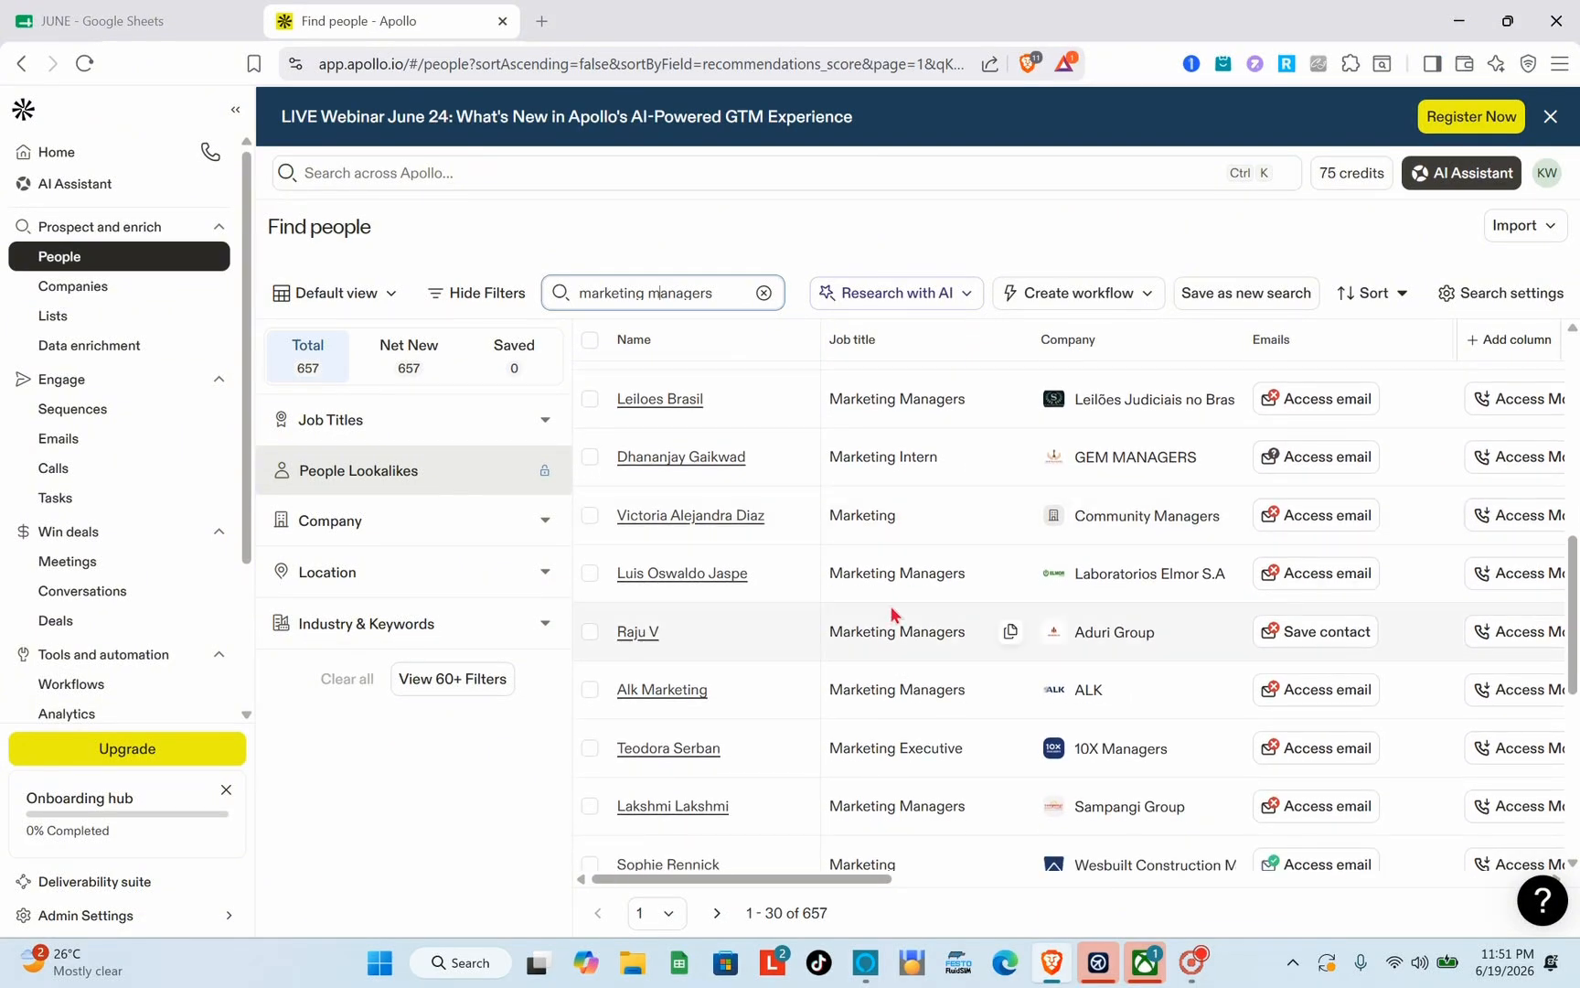
scroll(895, 631, up, 8)
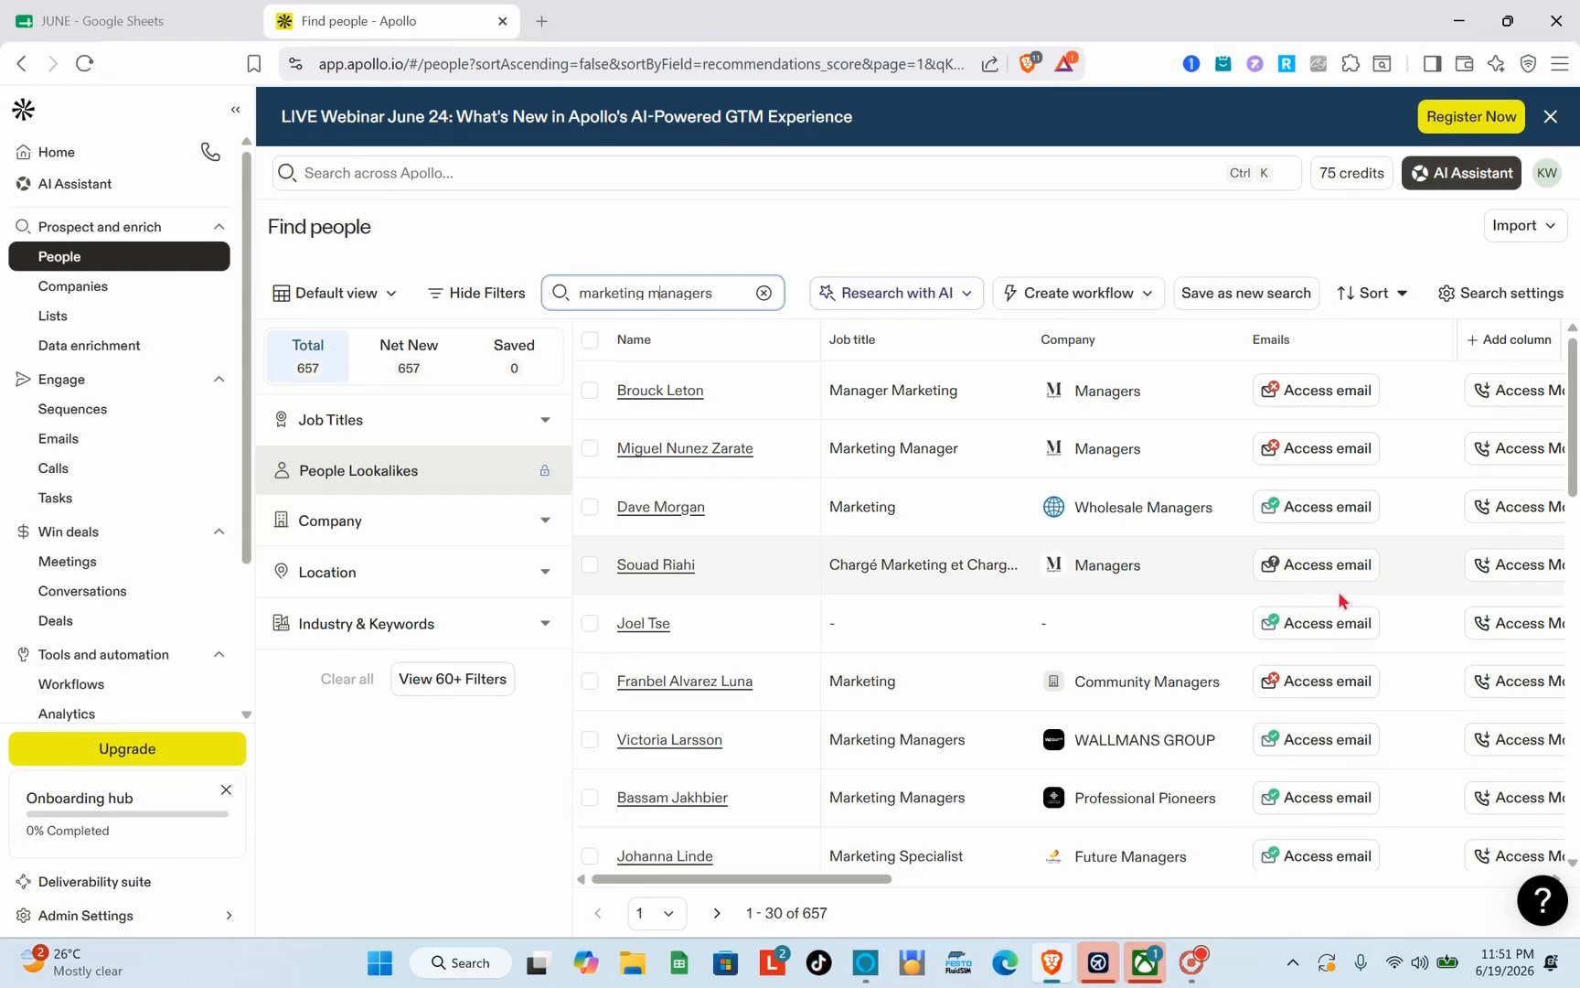
scroll(1289, 583, right, 1)
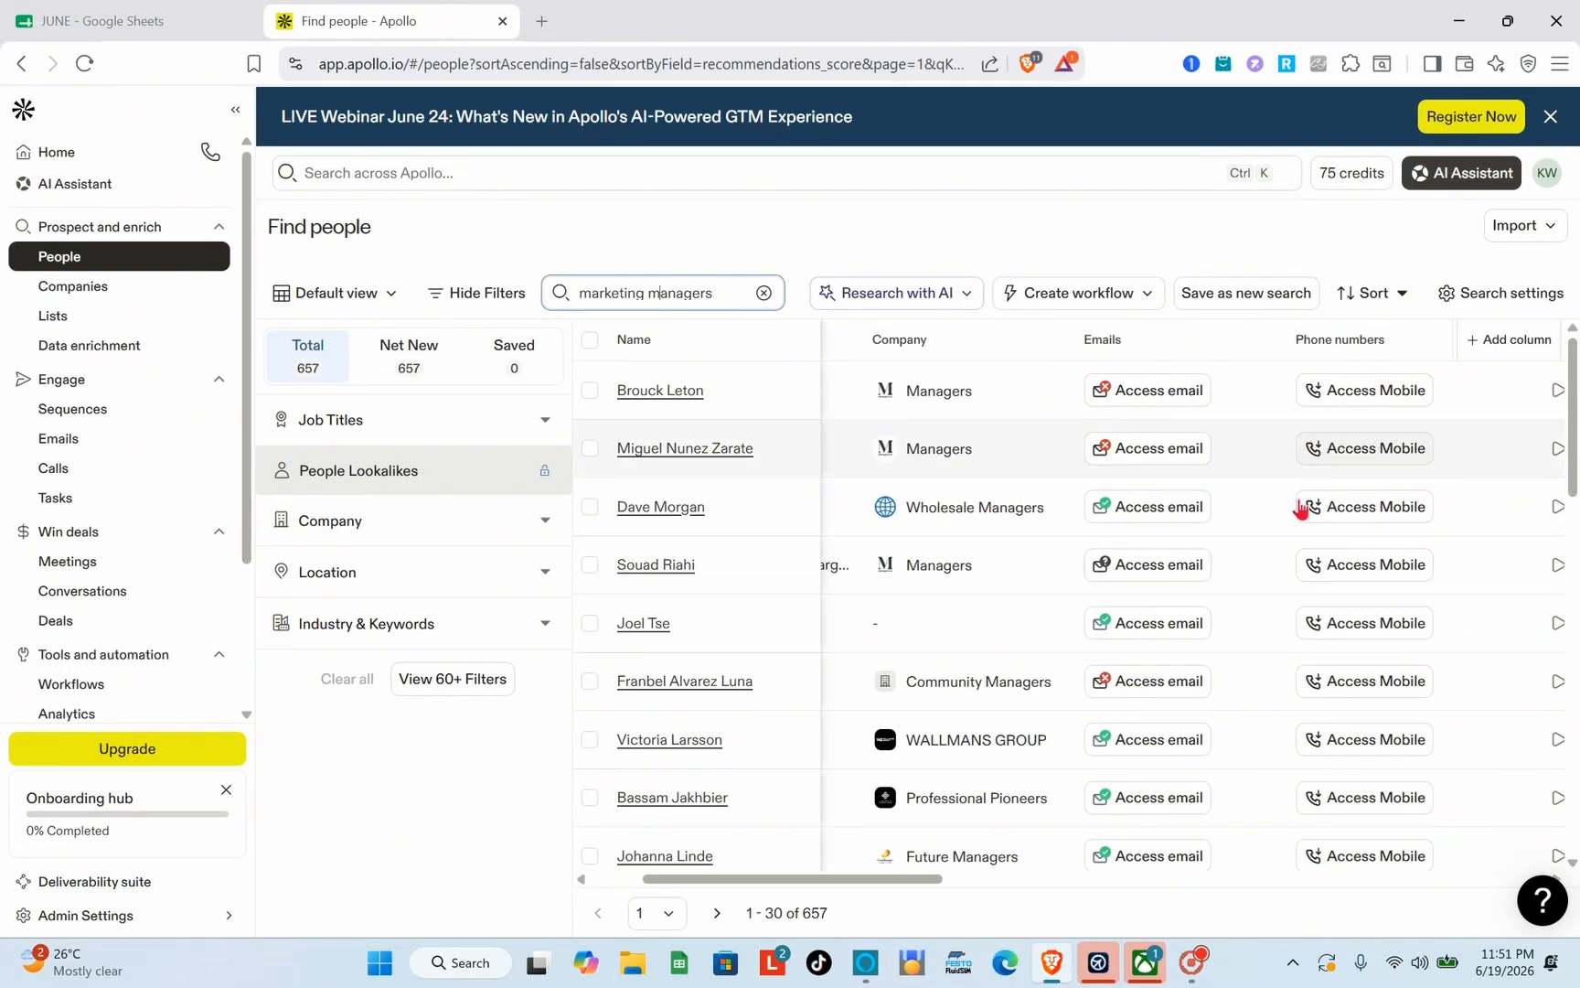
scroll(1300, 506, right, 2)
scroll(1290, 504, right, 1)
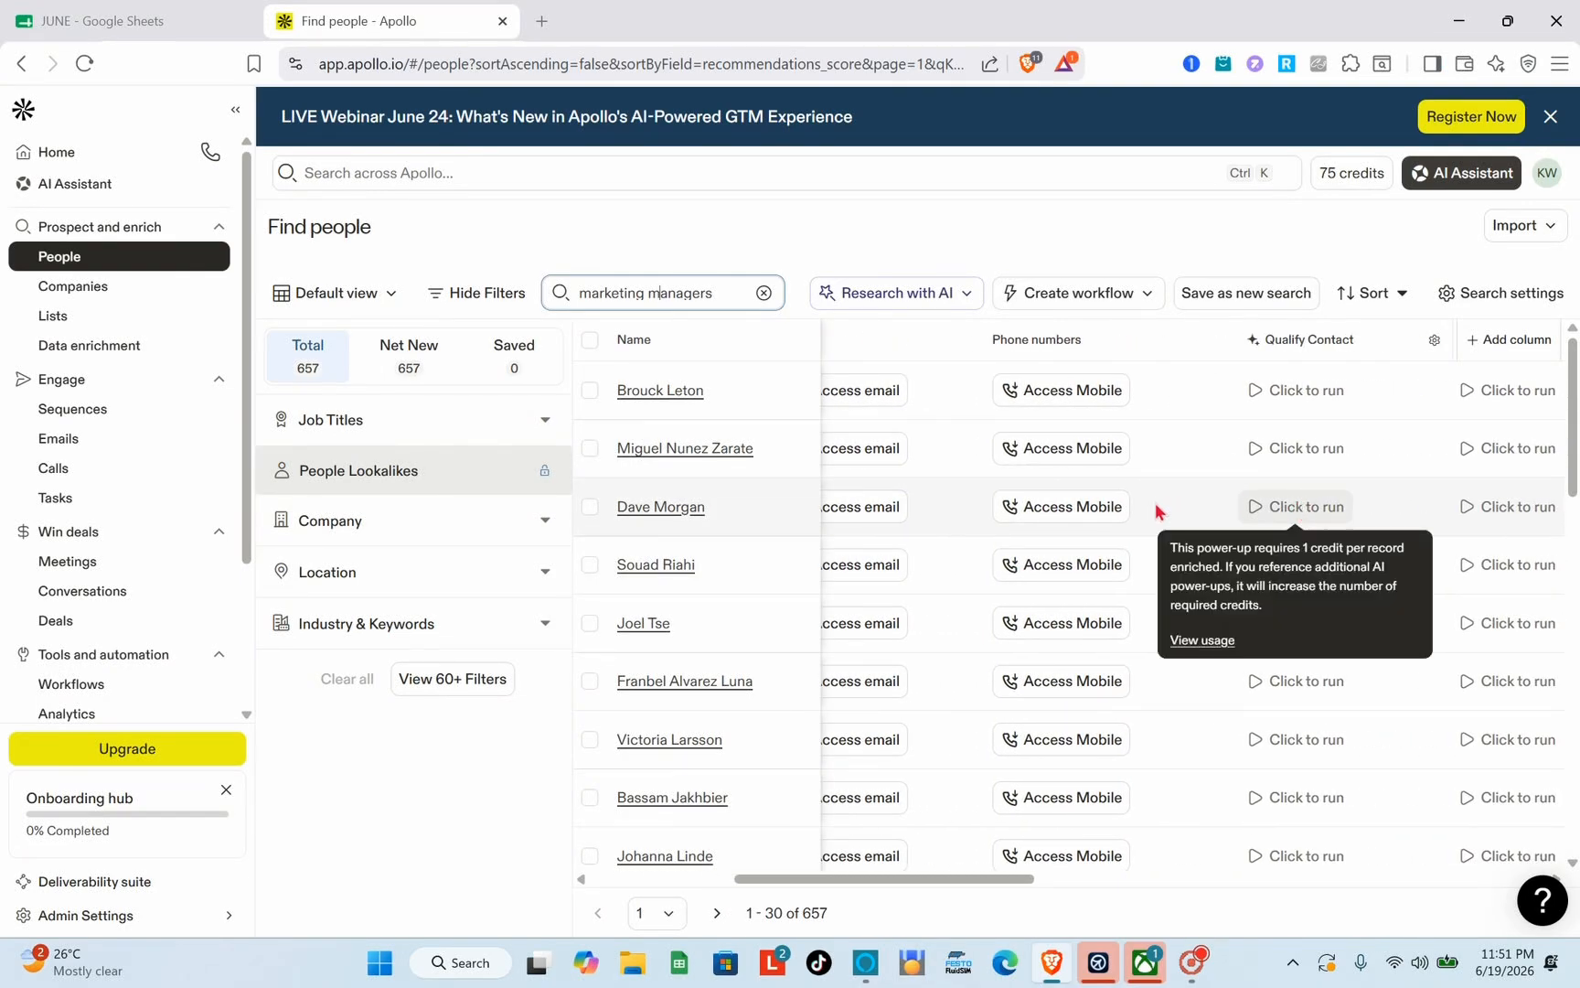
scroll(1157, 511, left, 4)
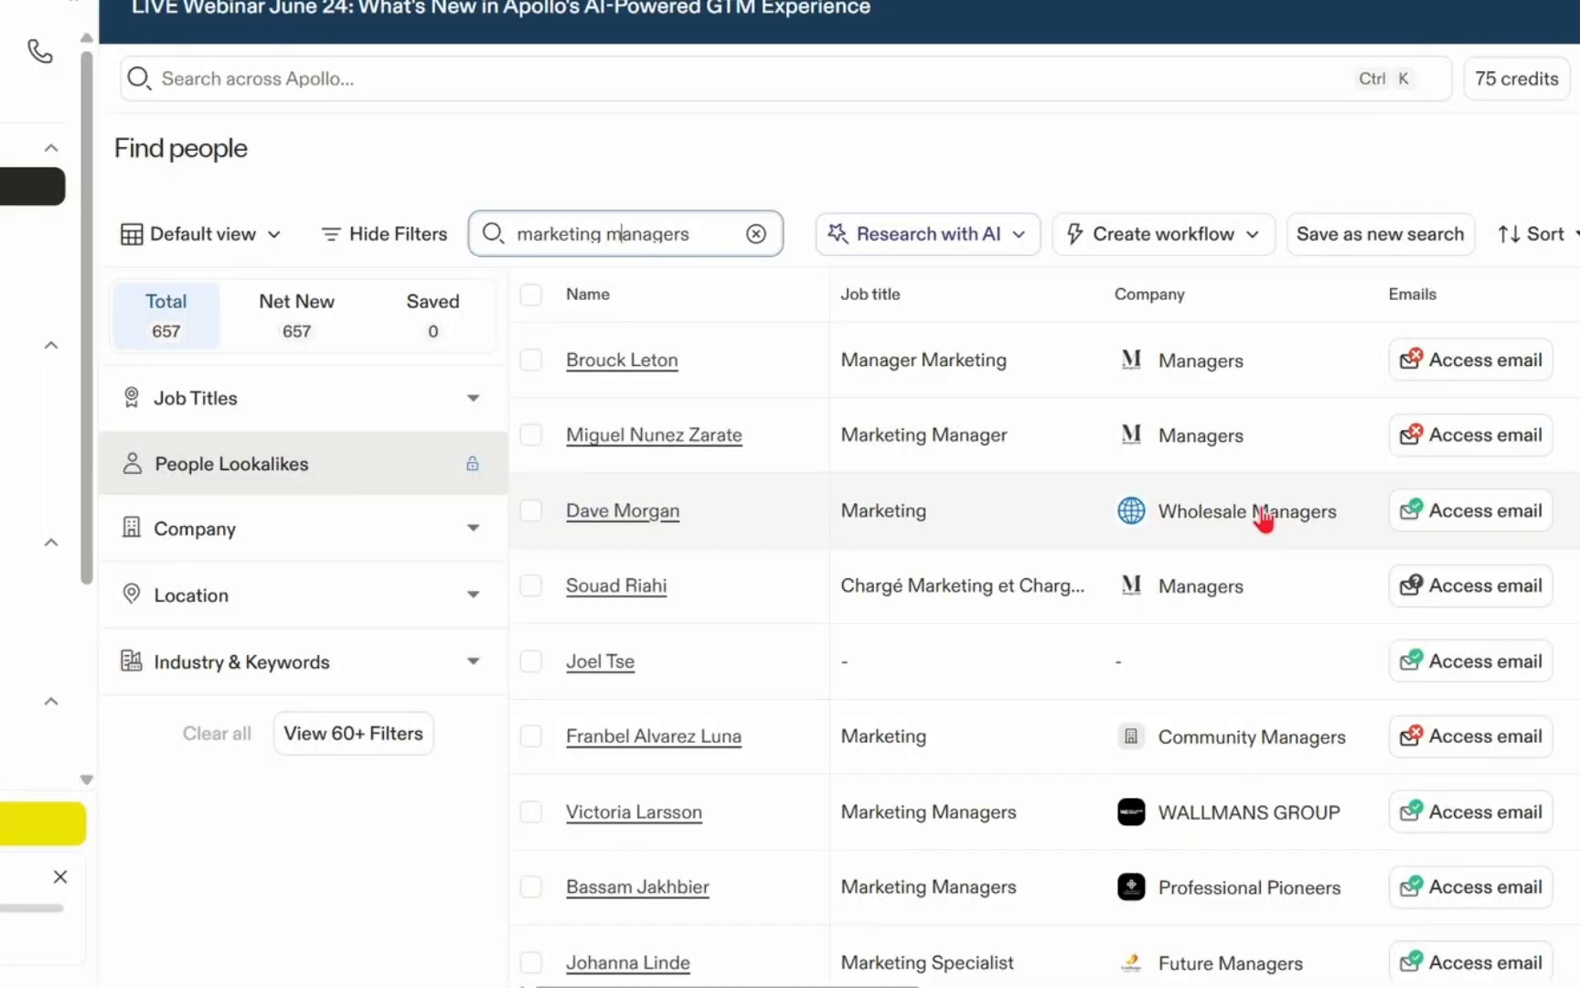
- Clear the people search and run it again for "marketing managers"
key(ctrl+a)
key(BackSpace)
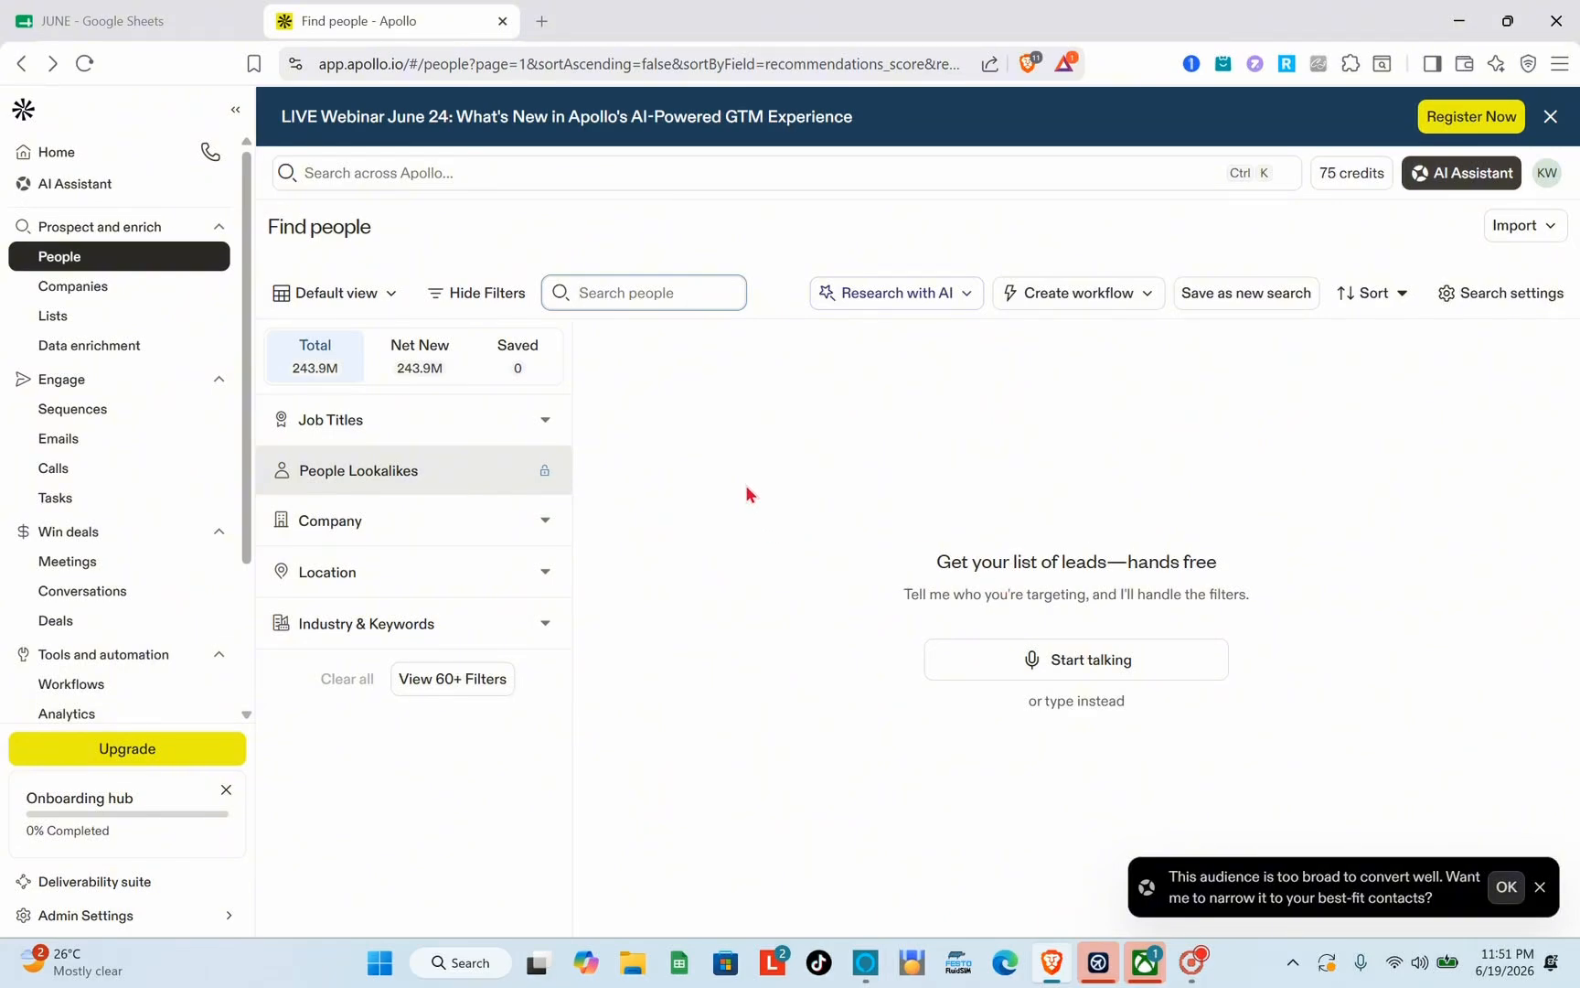
scroll(783, 451, left, 5)
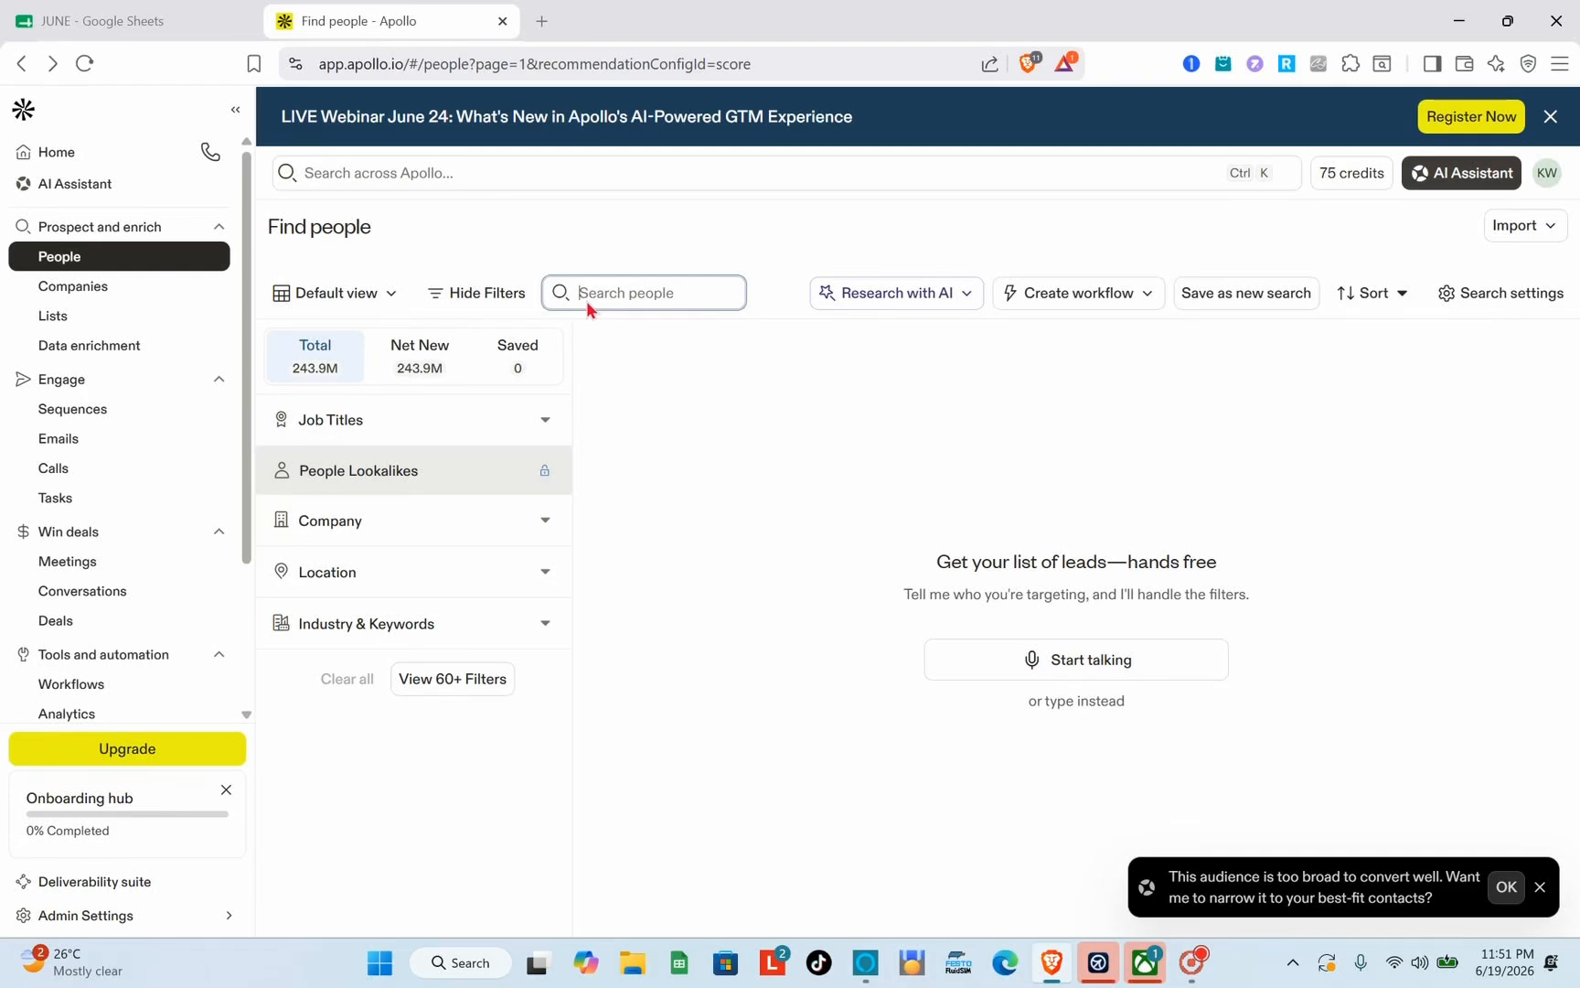
text(marketin)
text(g managers)
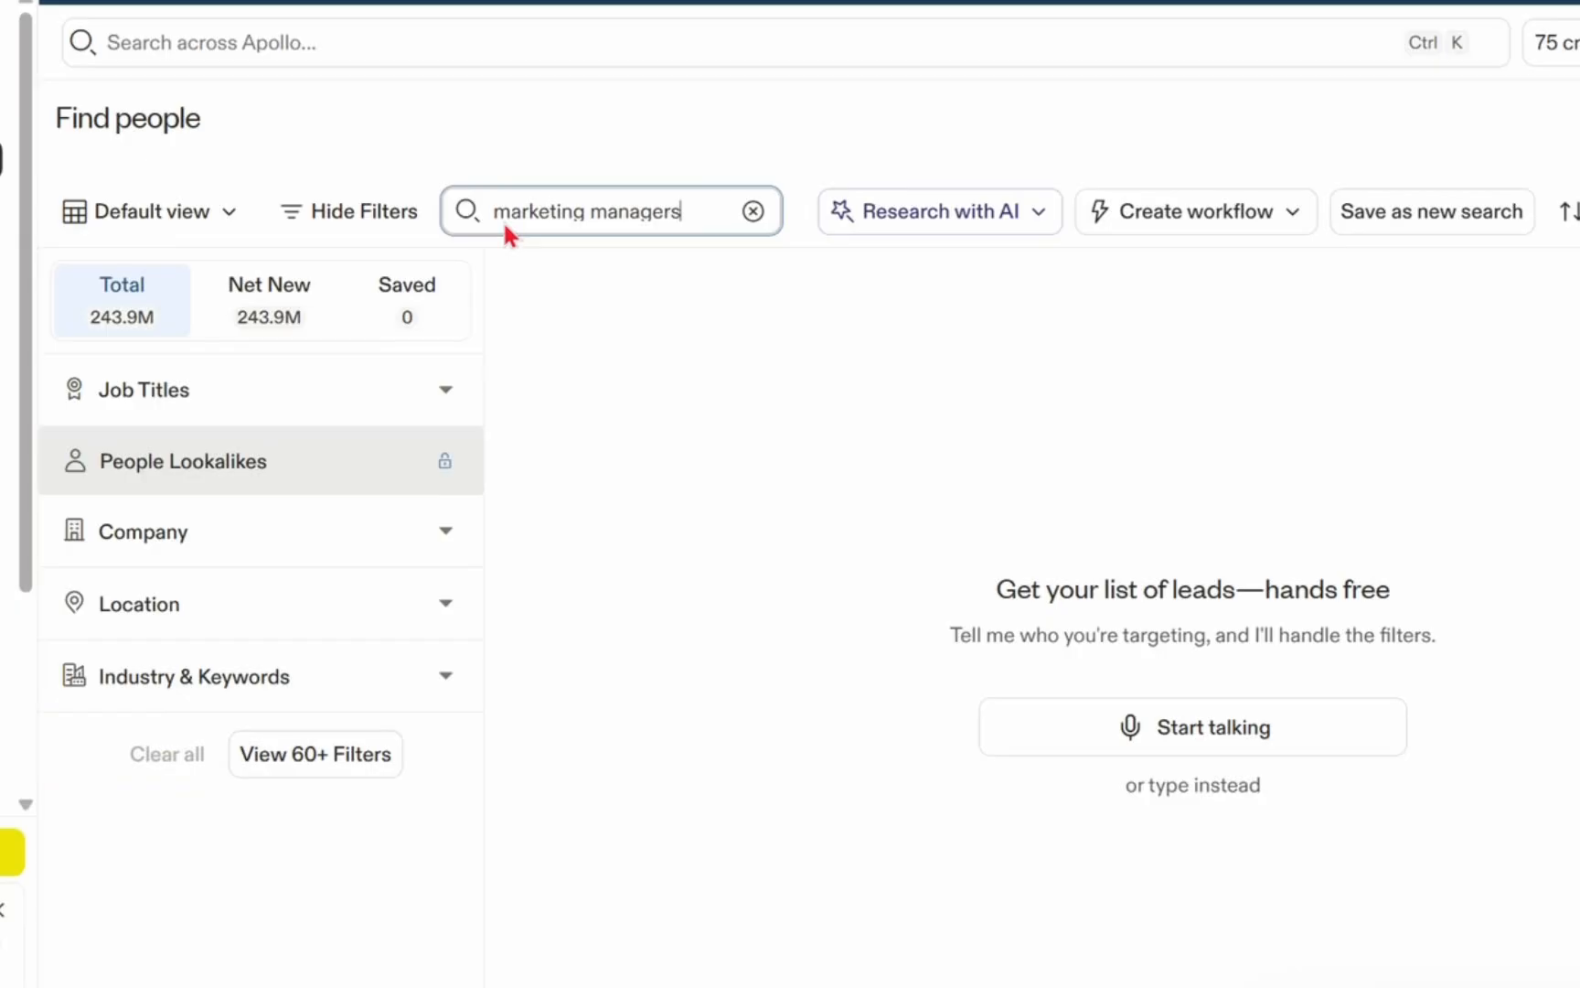
key(Return)
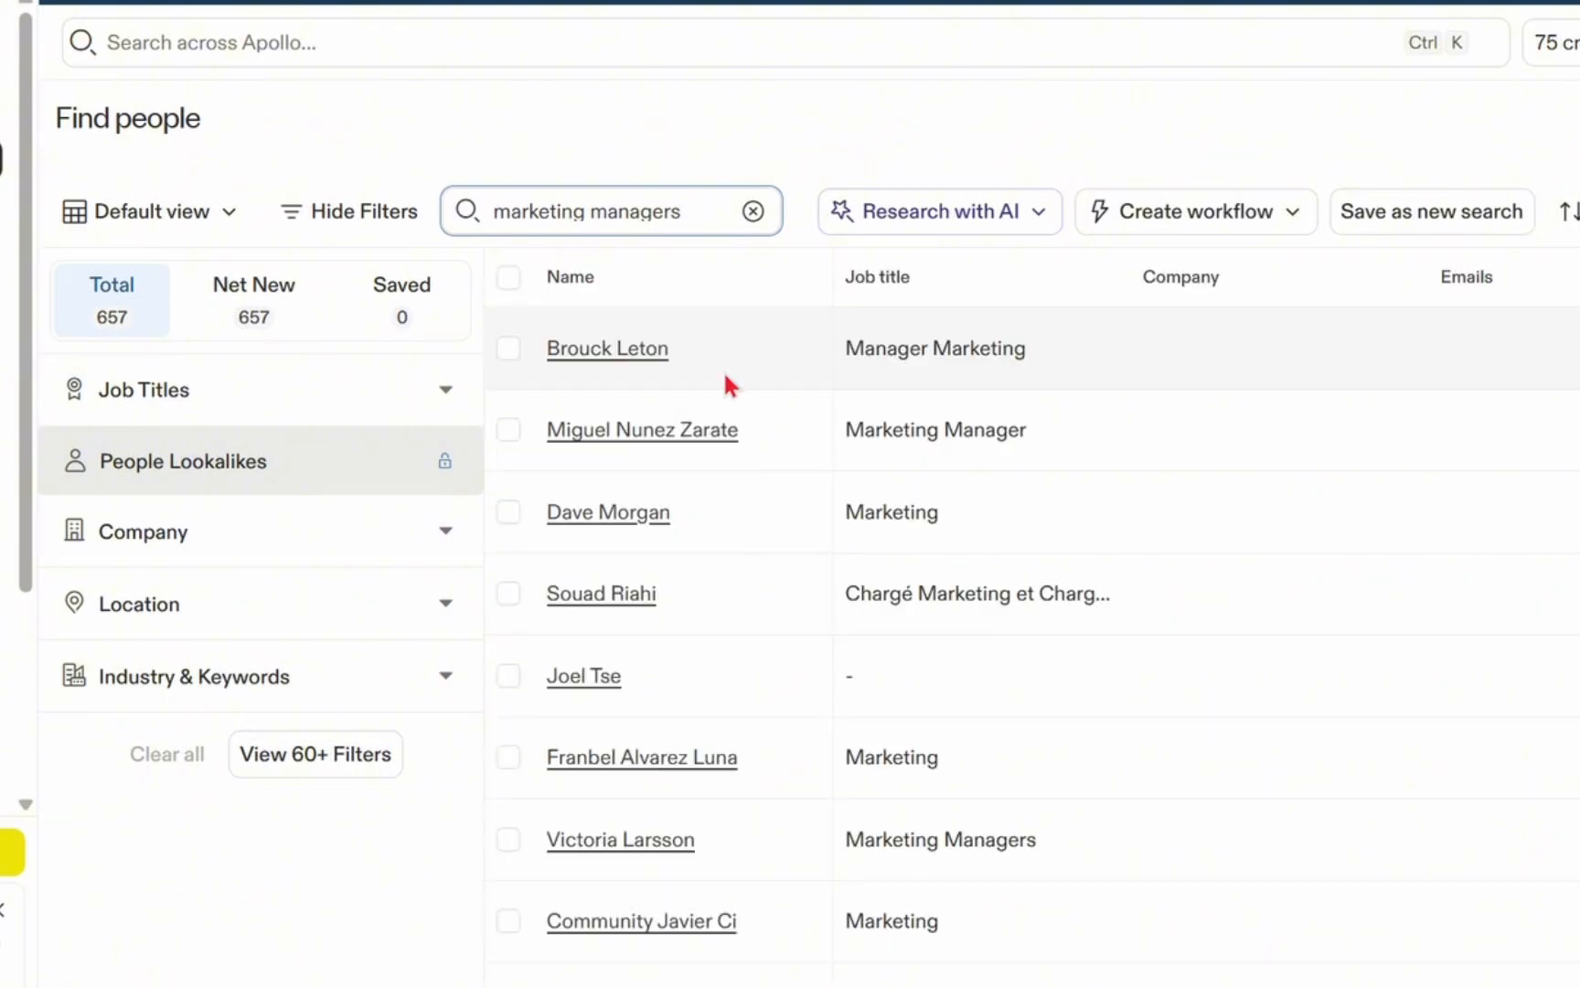
- Start saving the first listed person to contacts and accept the 25-lead free trial with the "No company website" option
click(509, 348)
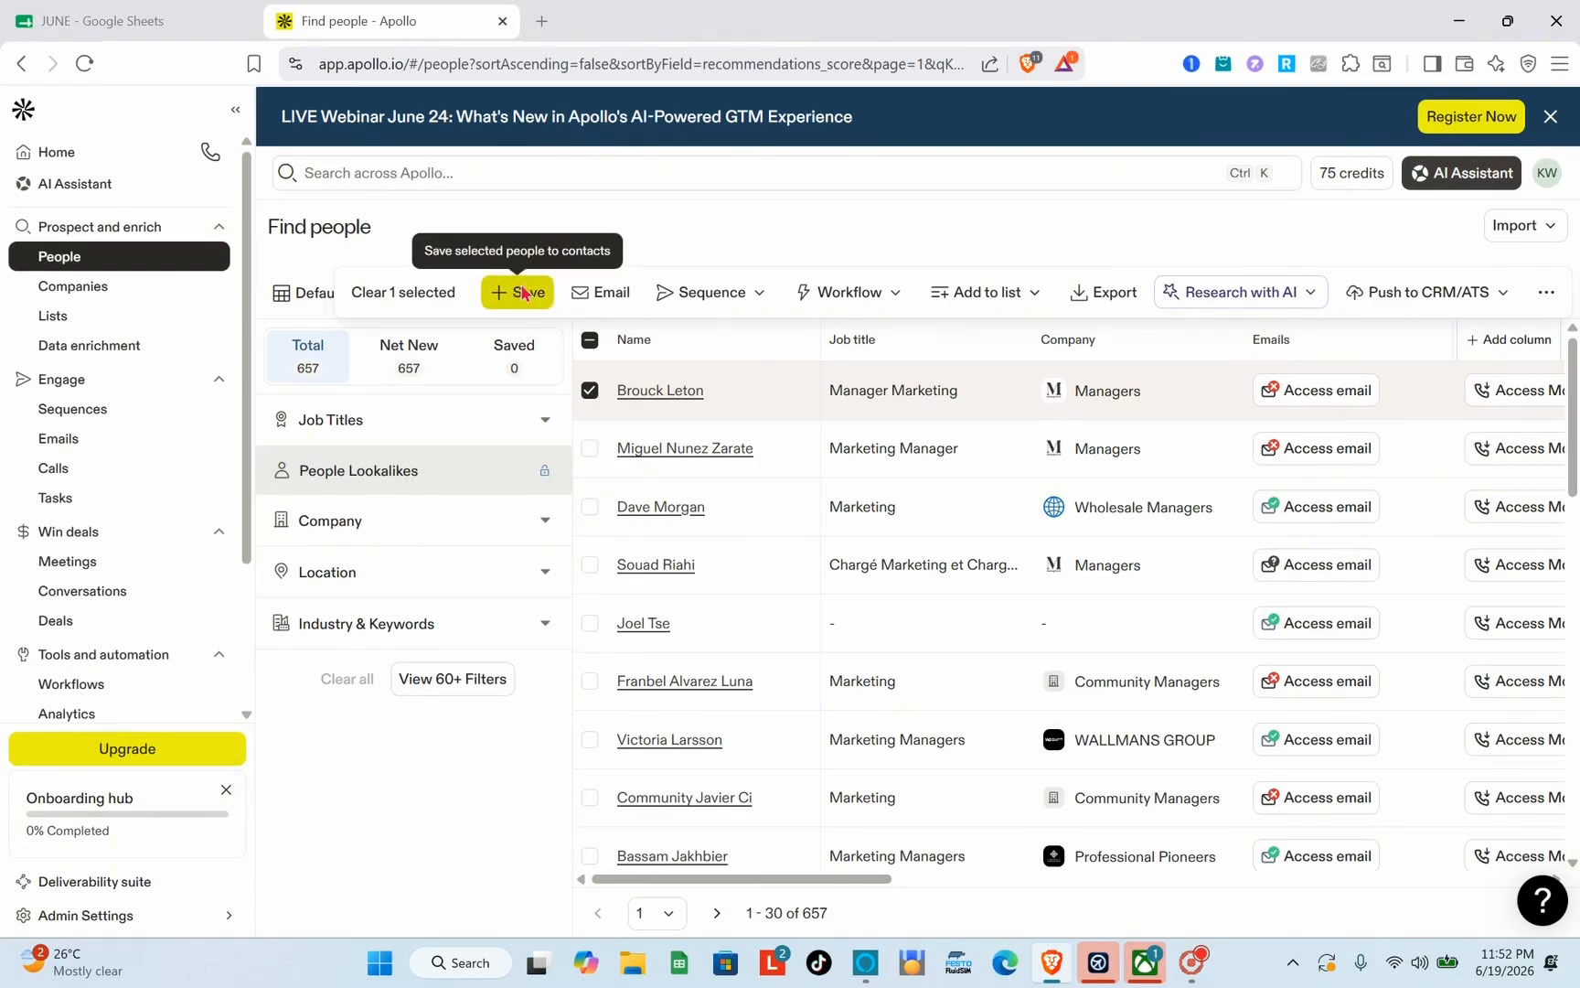
click(521, 293)
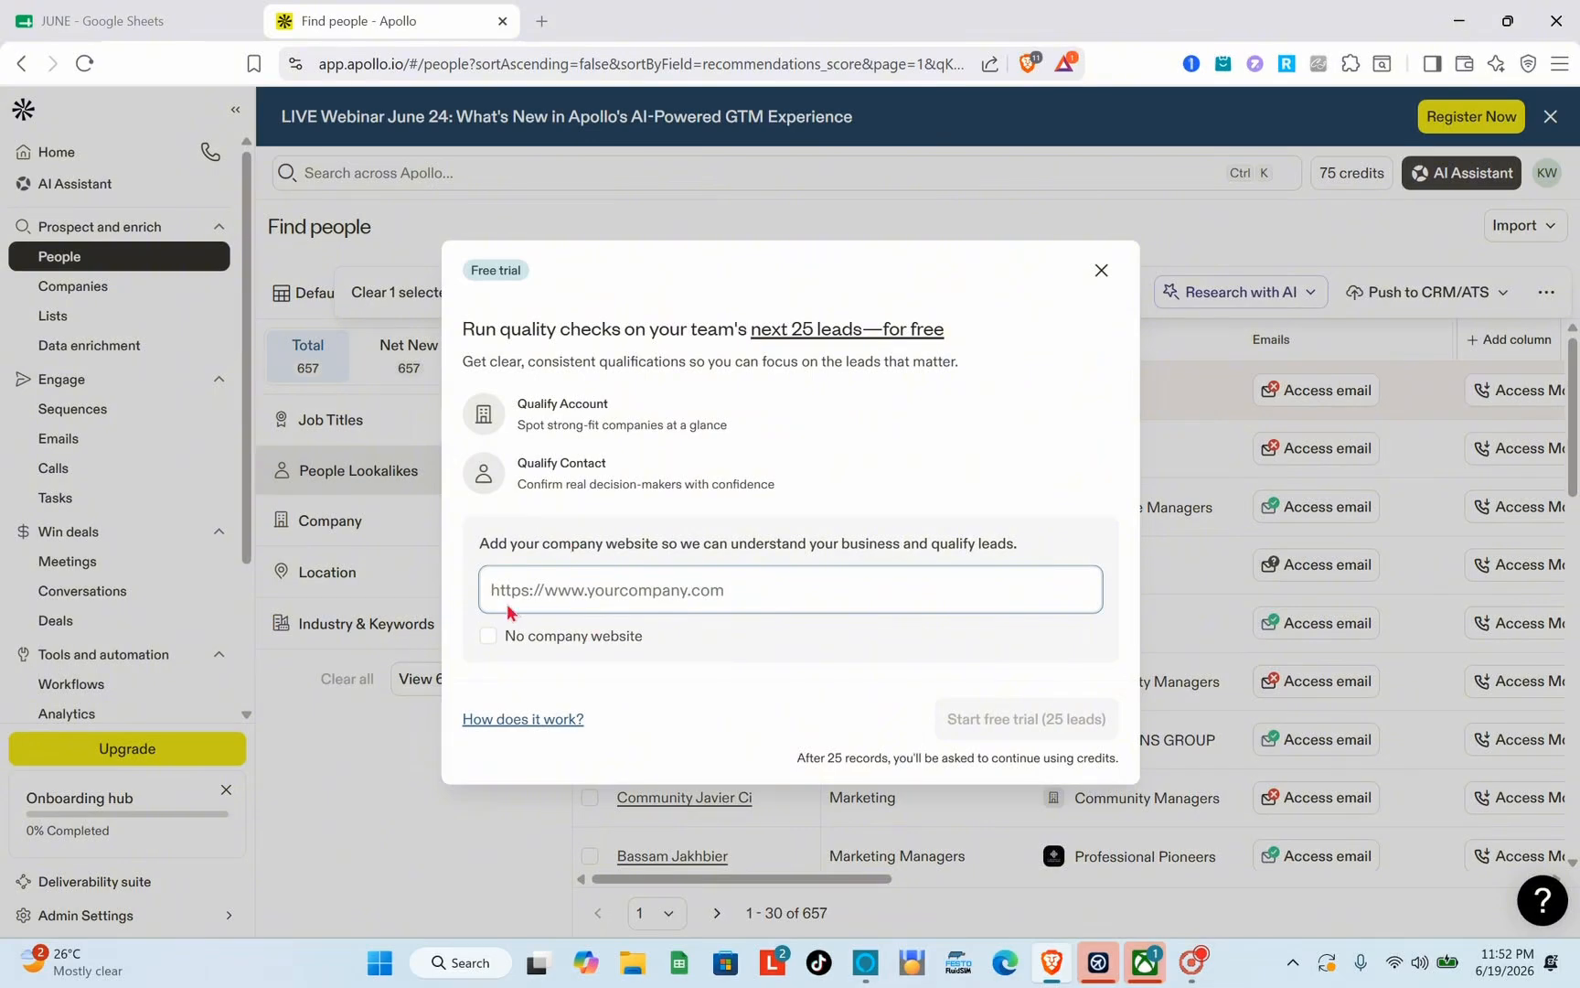
click(541, 412)
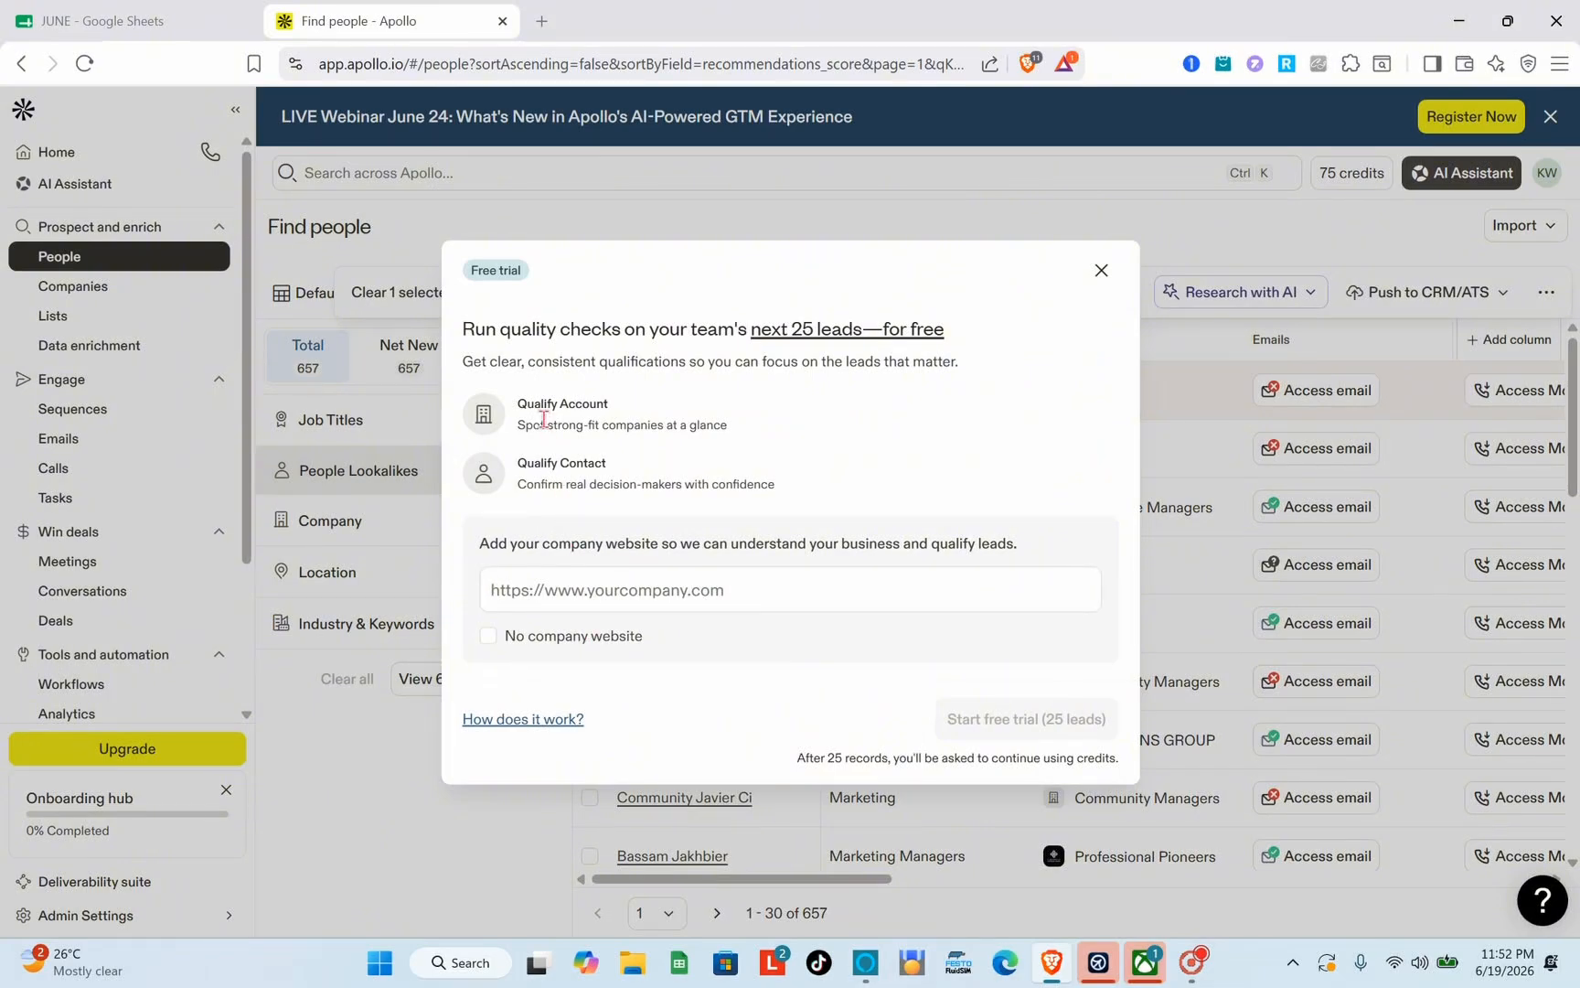
click(488, 637)
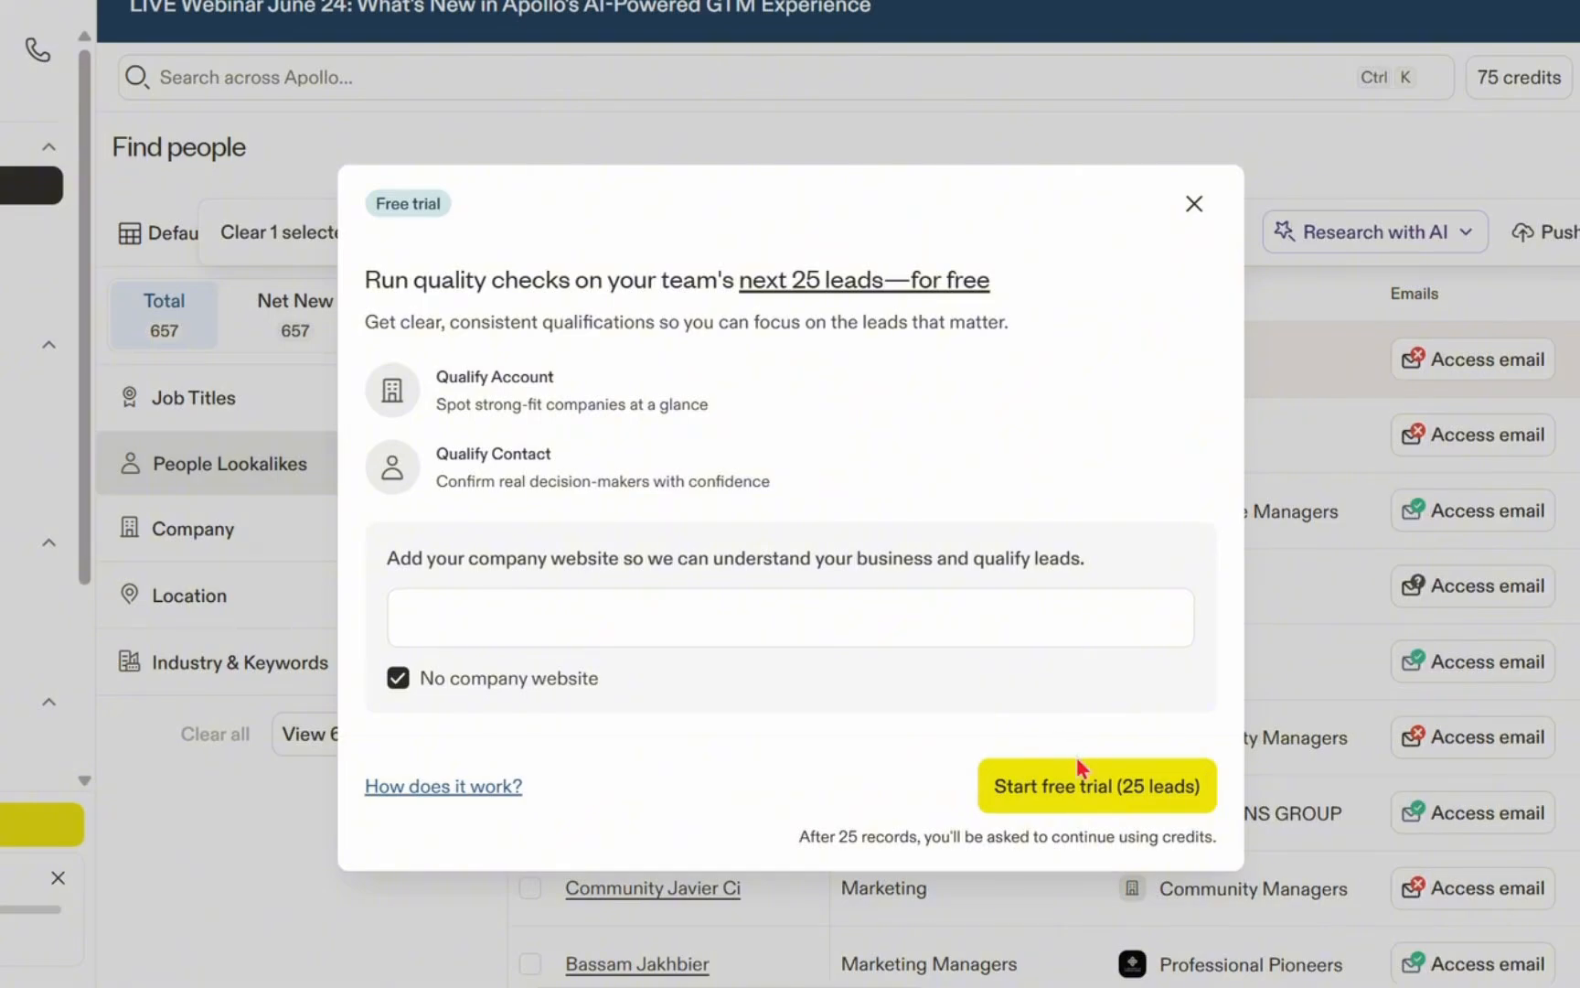
click(1070, 792)
- Review the company details form from company overview to call-to-action, and close it without filling it in
scroll(715, 536, down, 3)
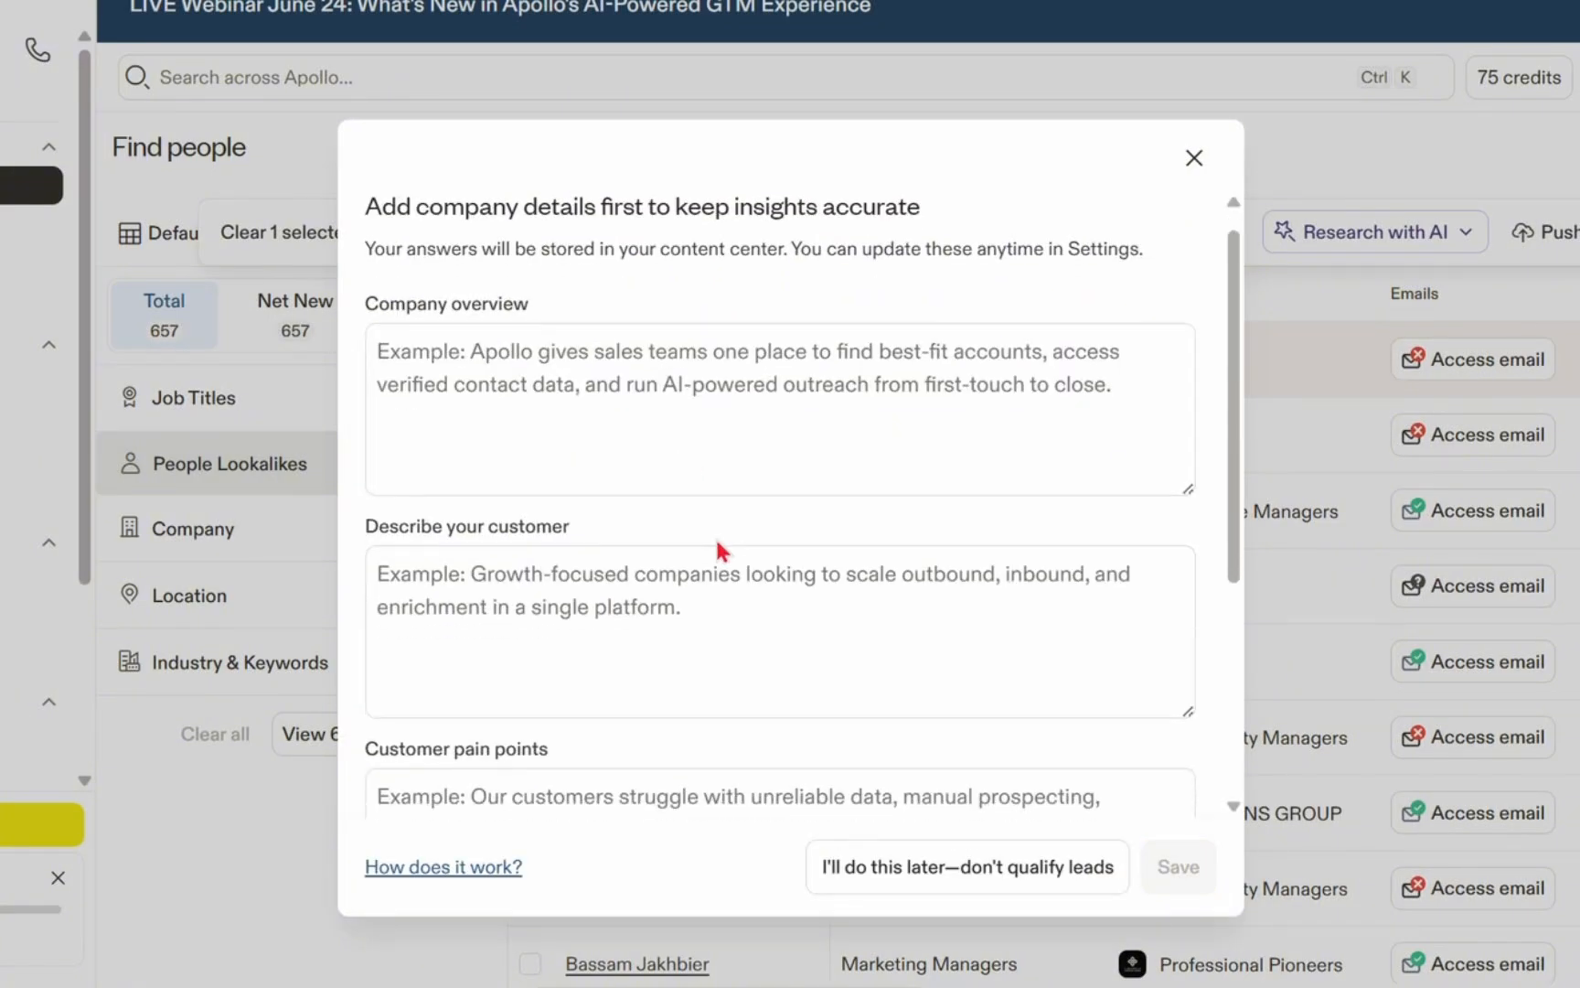
scroll(716, 536, up, 3)
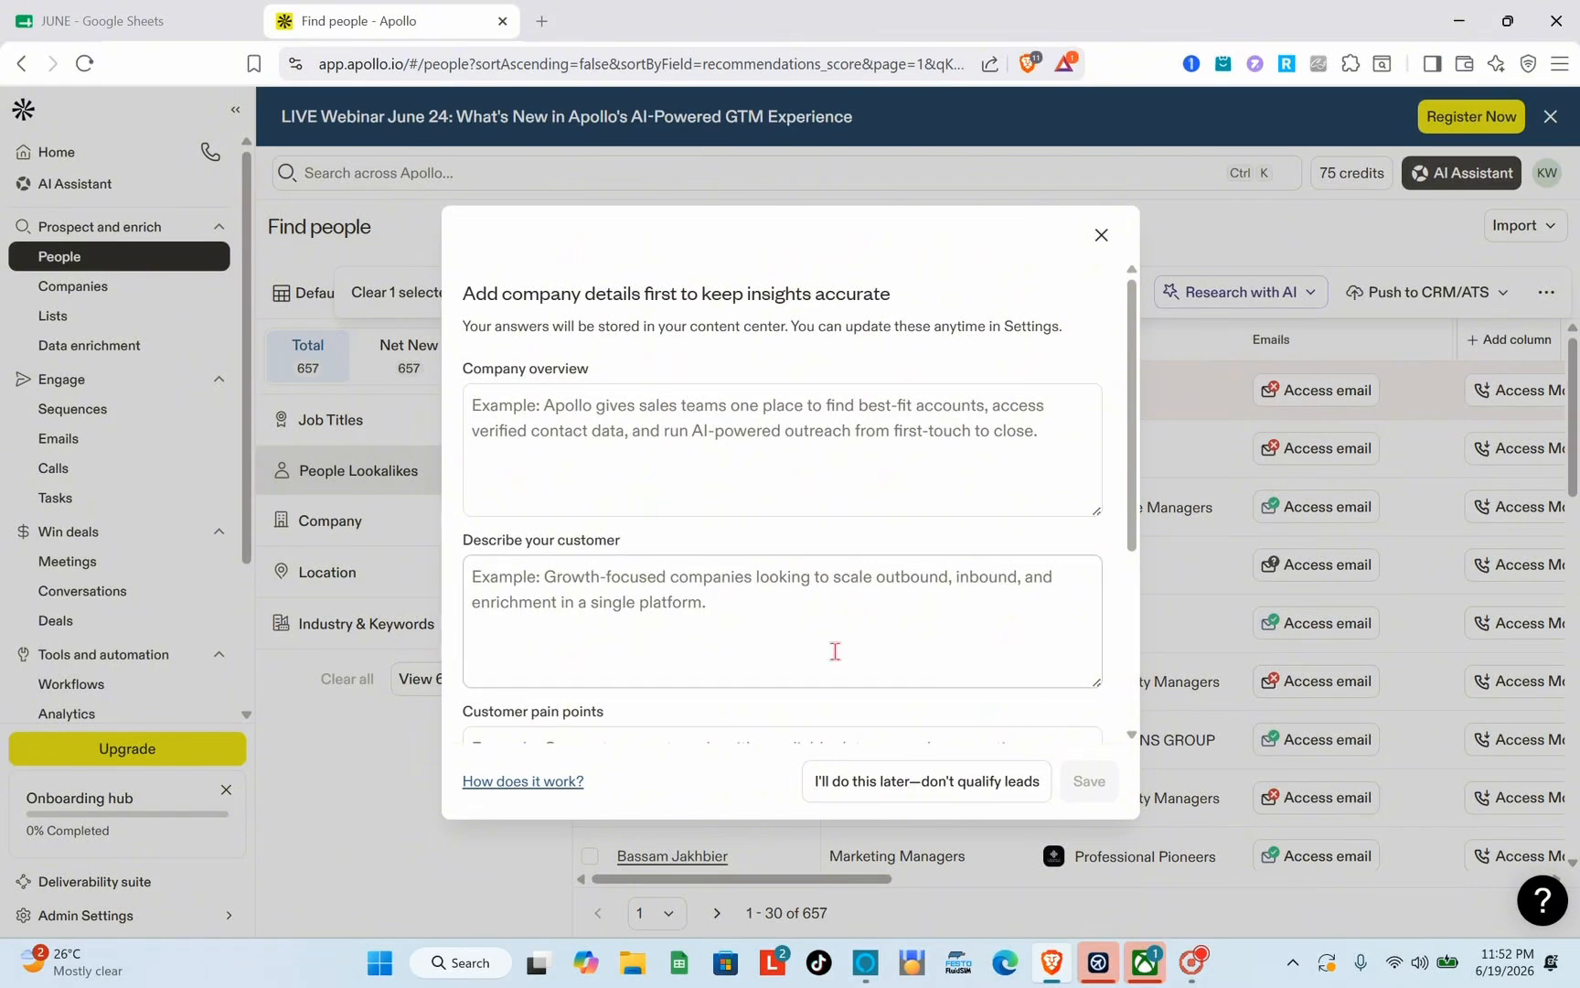
scroll(835, 651, down, 3)
scroll(835, 651, up, 2)
scroll(835, 651, down, 2)
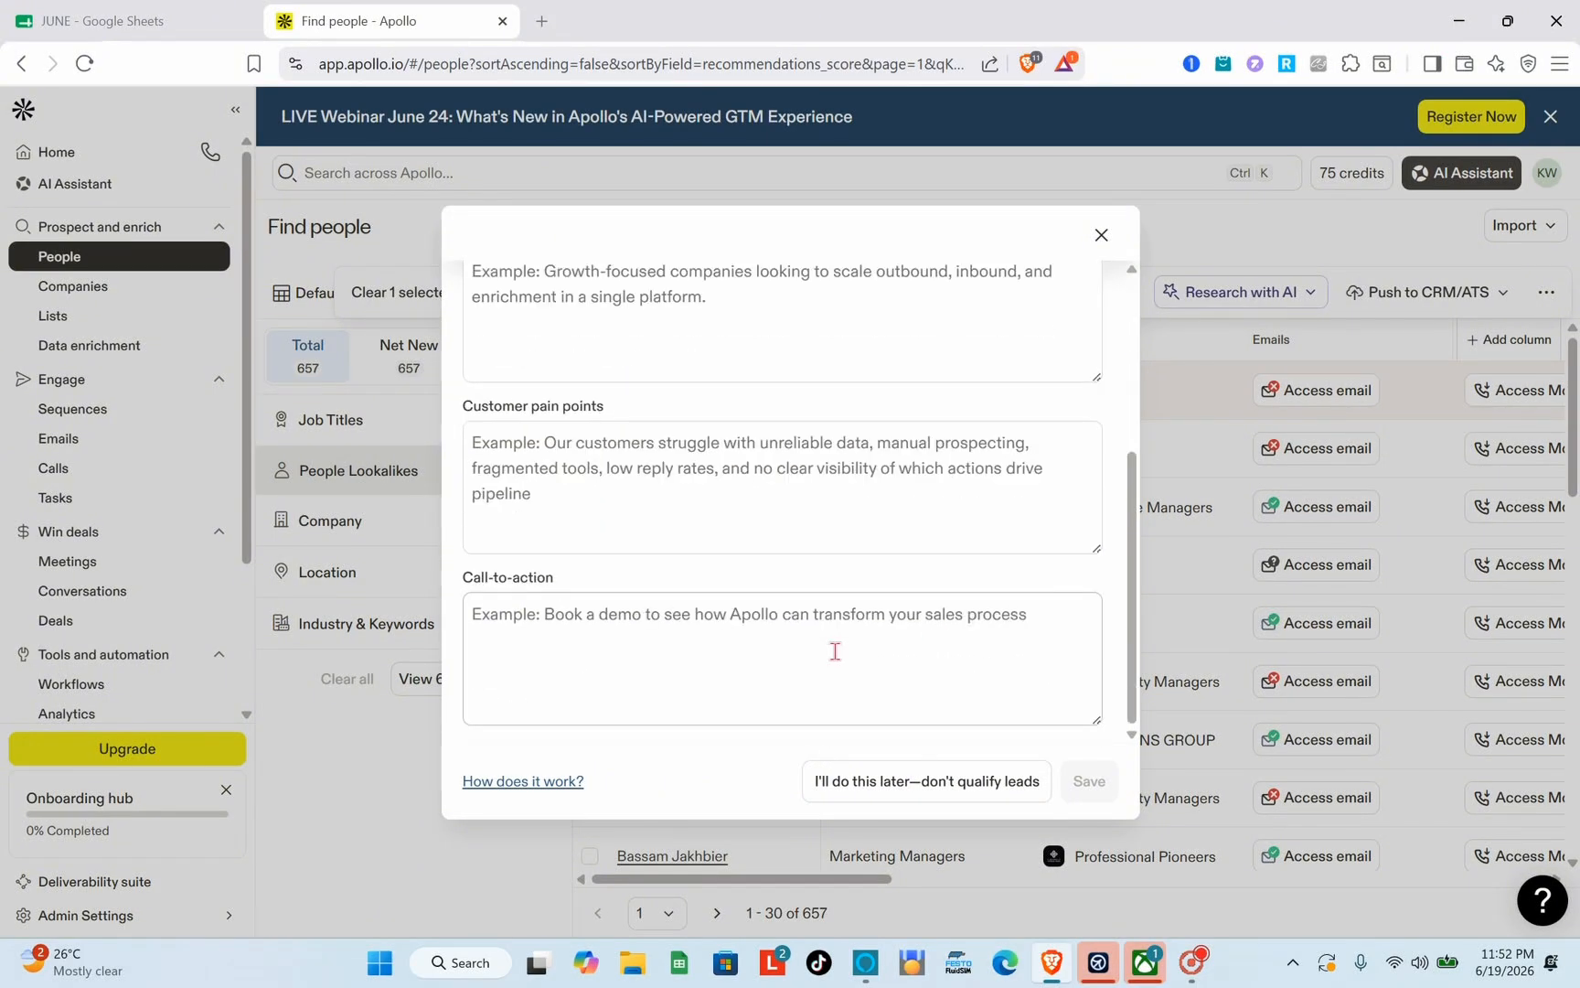
scroll(745, 596, up, 5)
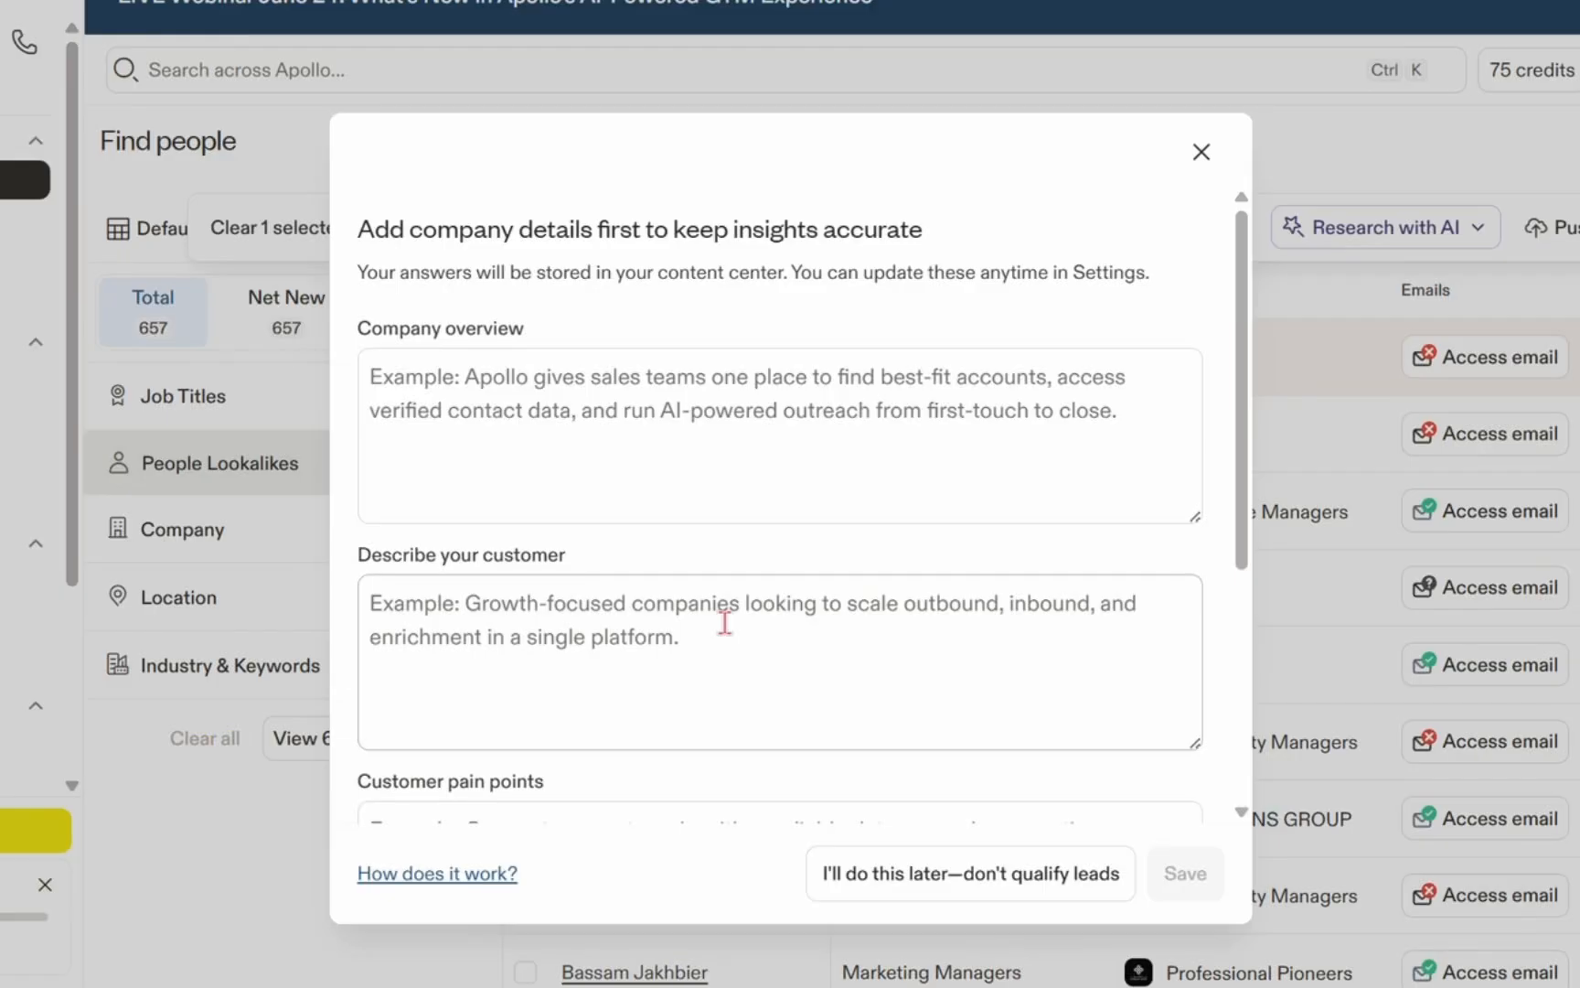
scroll(725, 623, down, 5)
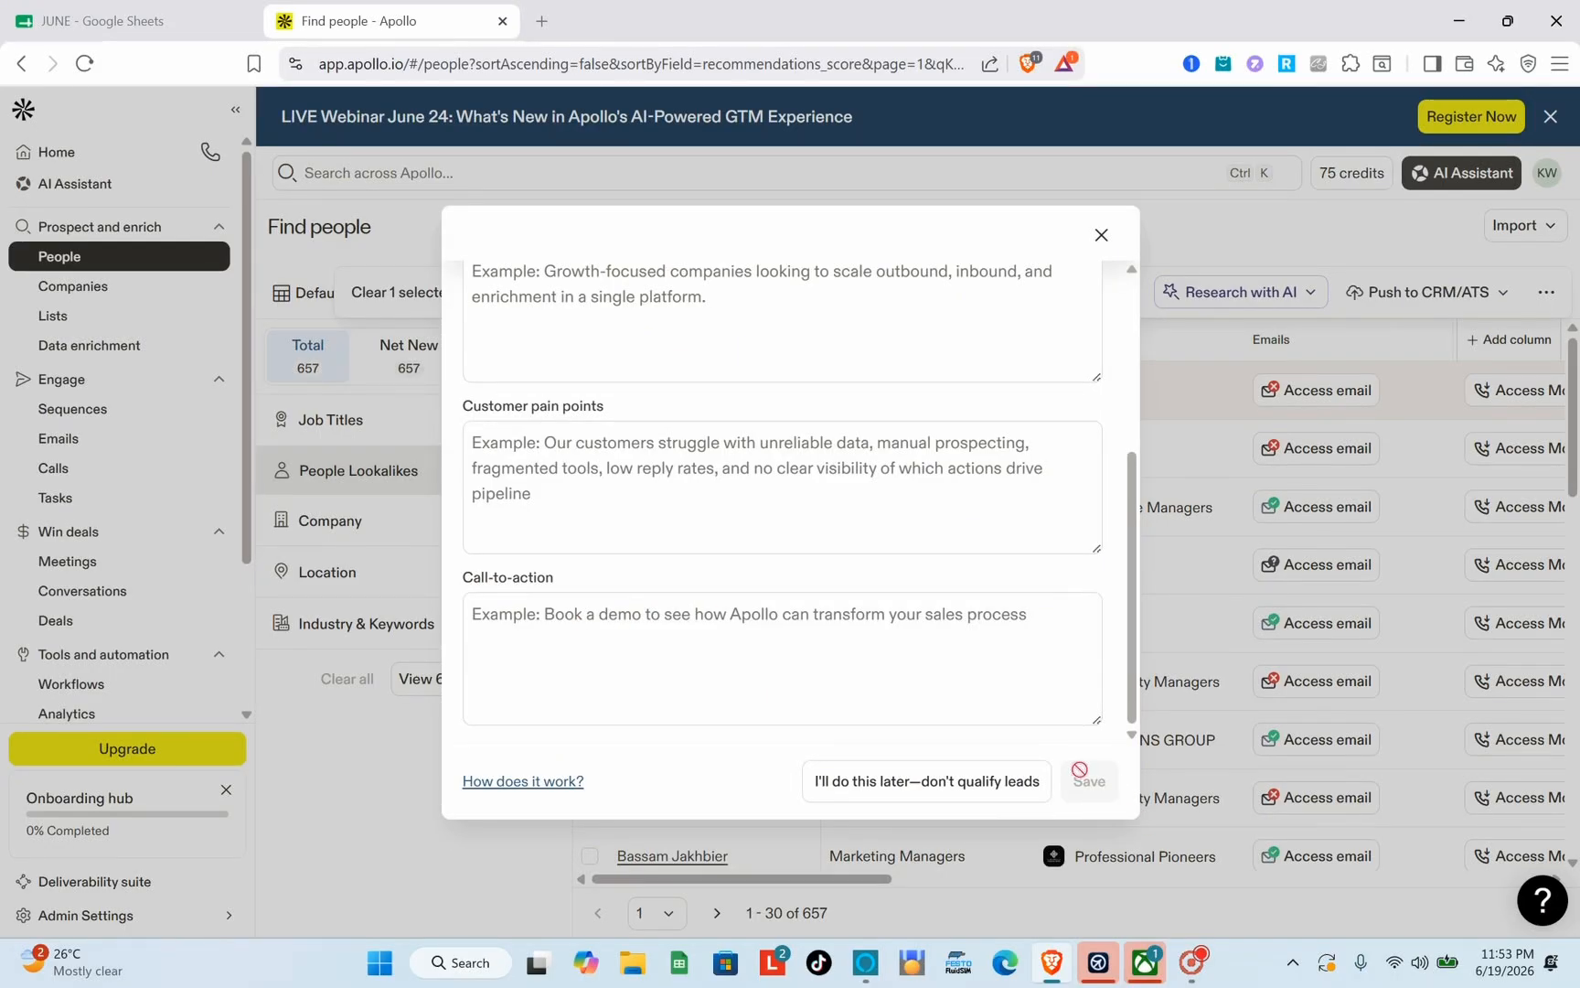
click(1110, 239)
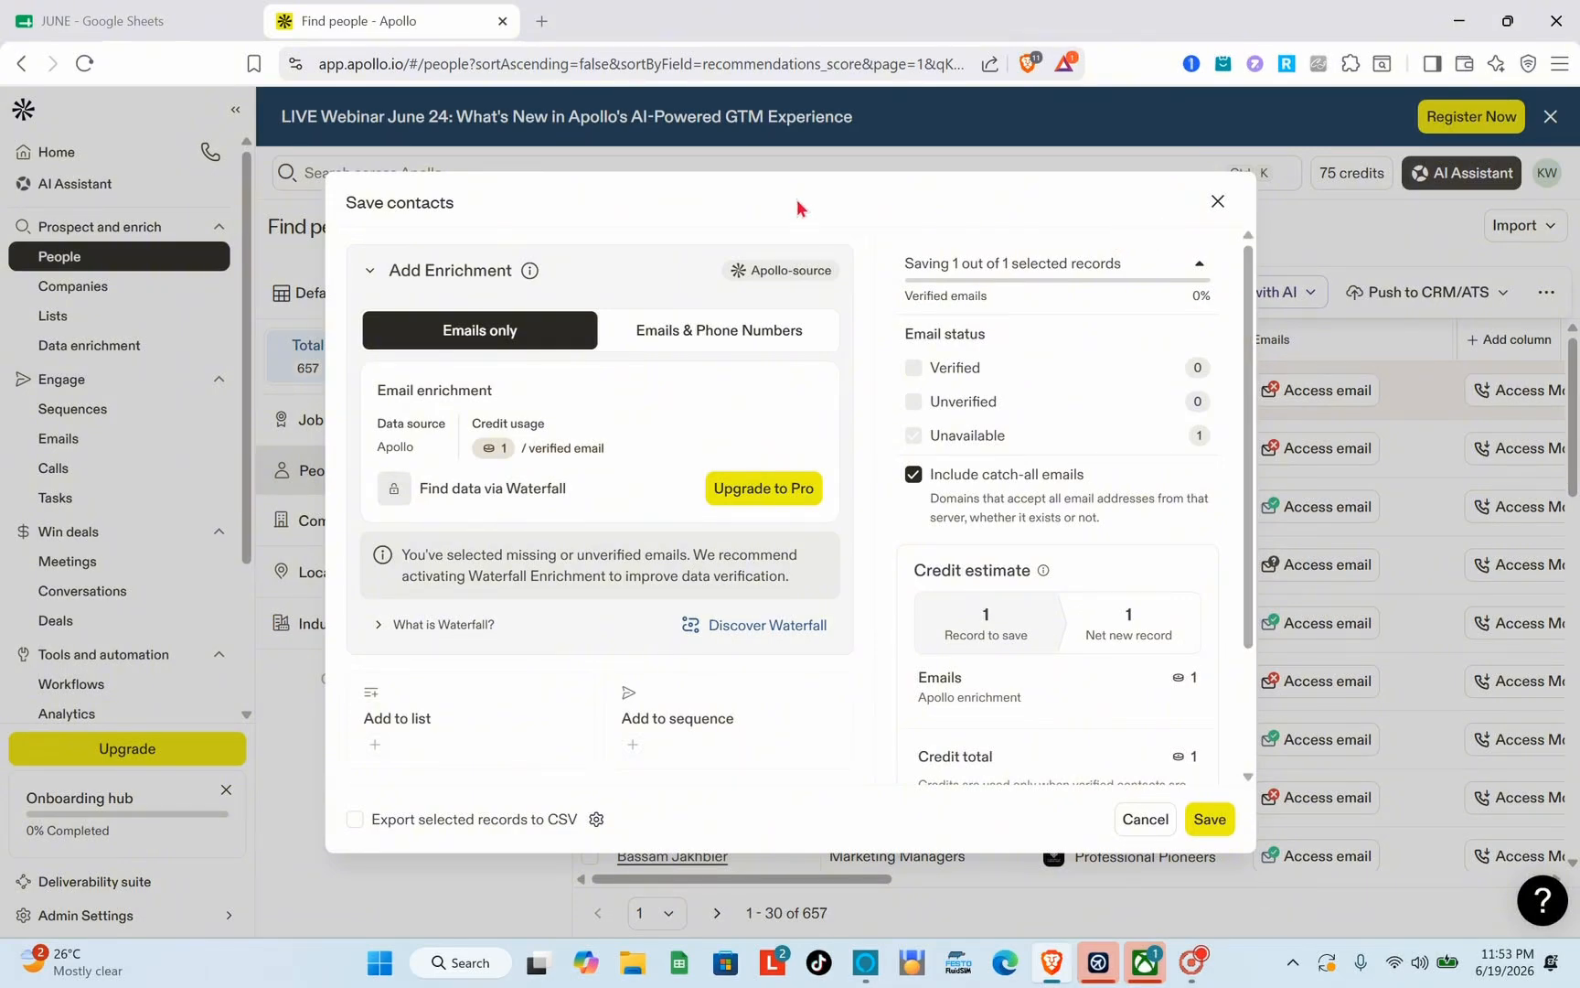
- Switch the contact's enrichment to Emails & Phone Numbers, and close the save options without saving
scroll(688, 427, down, 2)
scroll(695, 423, up, 2)
click(675, 329)
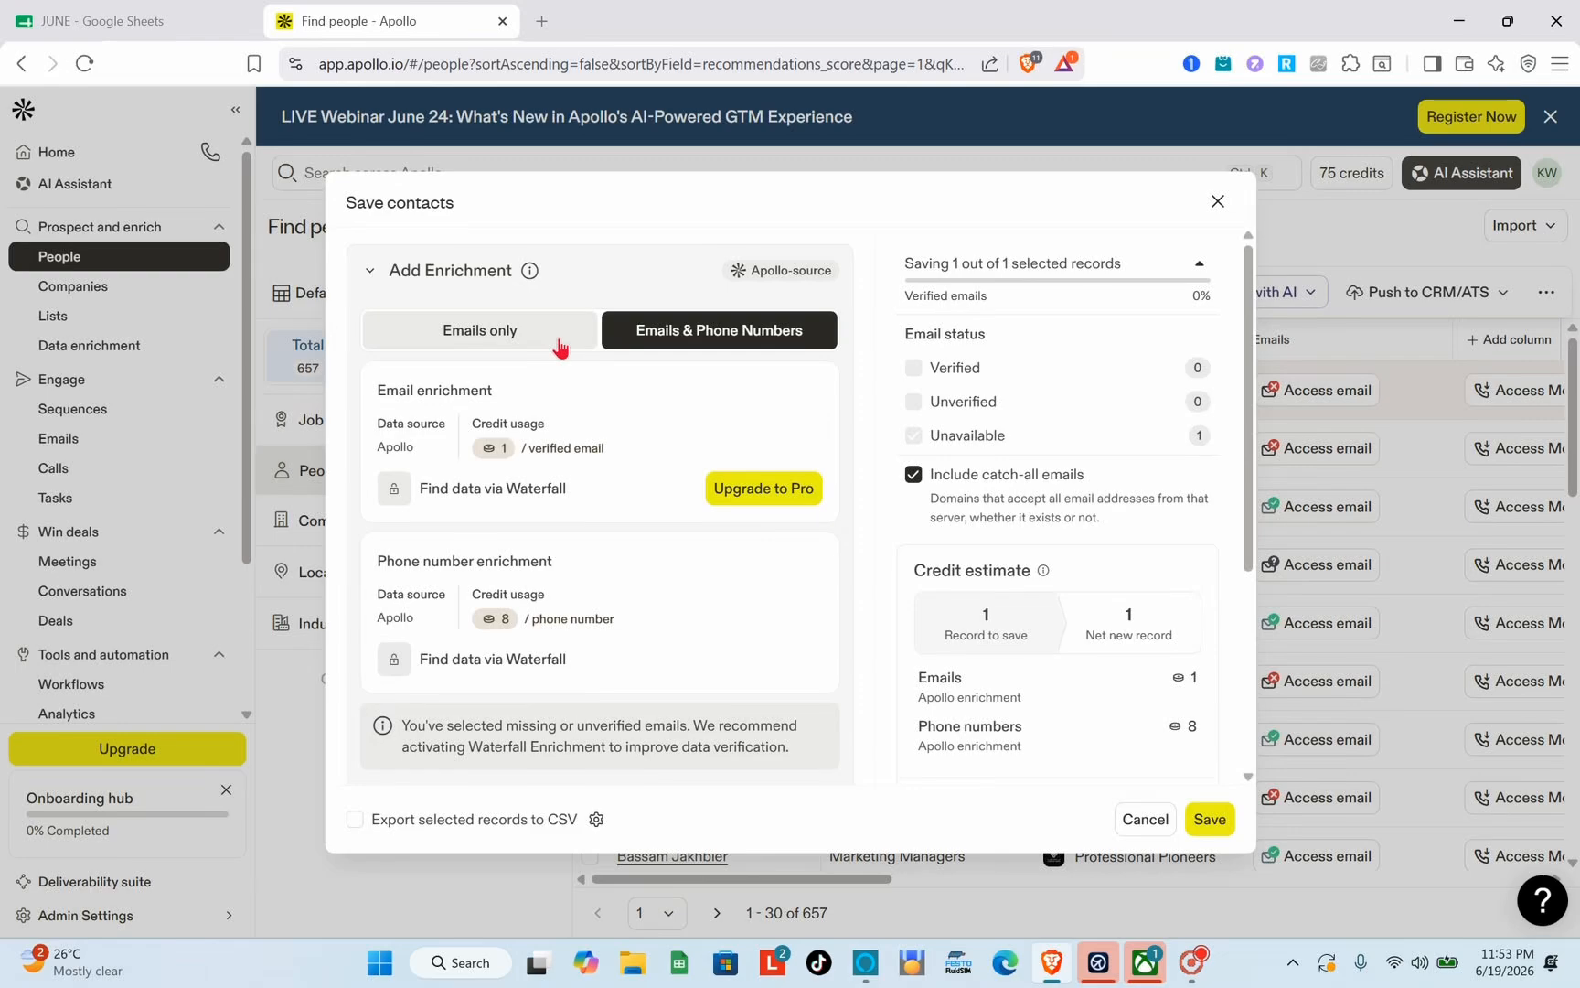
click(1218, 201)
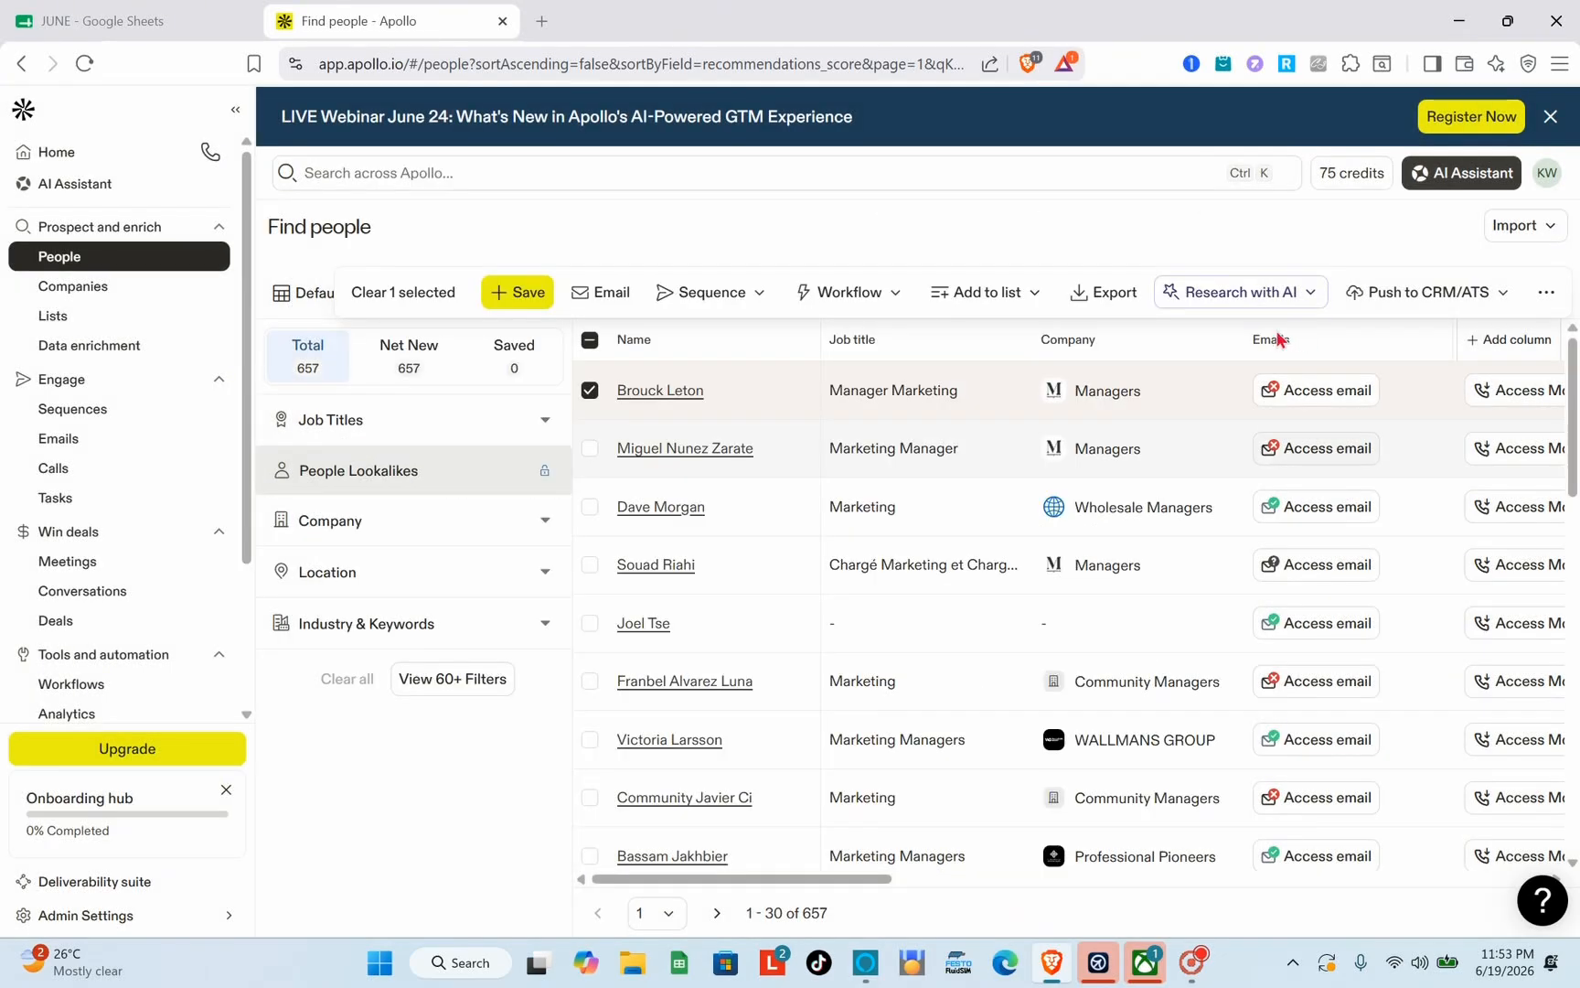
scroll(811, 734, down, 1)
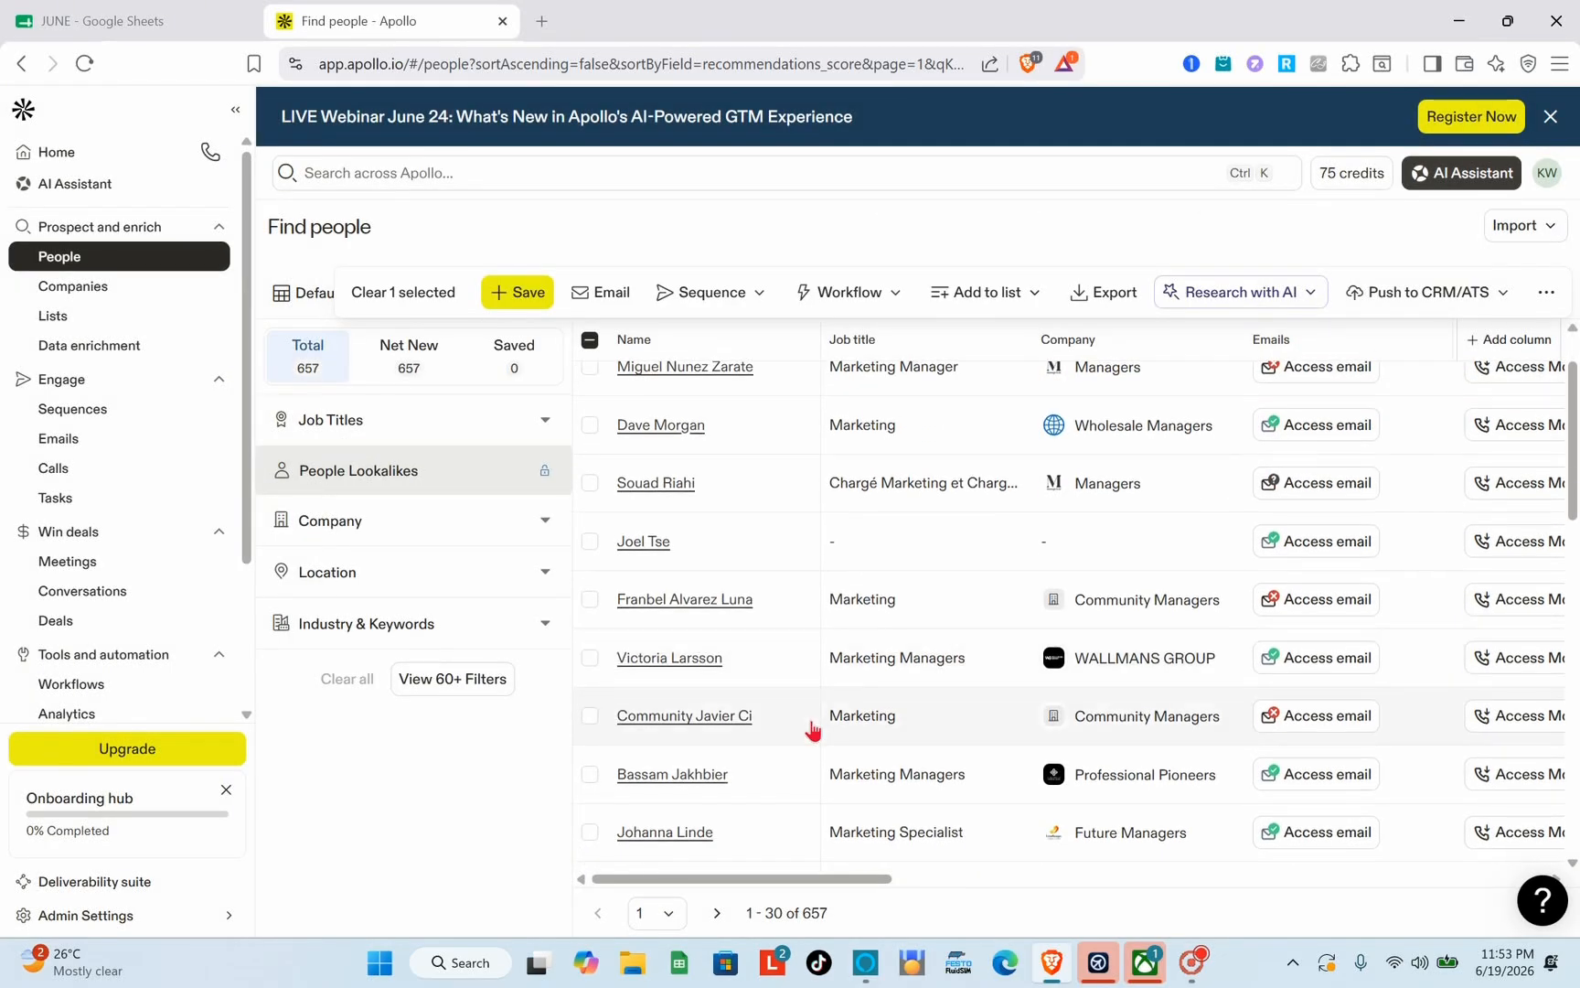
- Request email access for the contact at Wholesale Managers, and dismiss the Terms of Service agreement without accepting it
click(1323, 435)
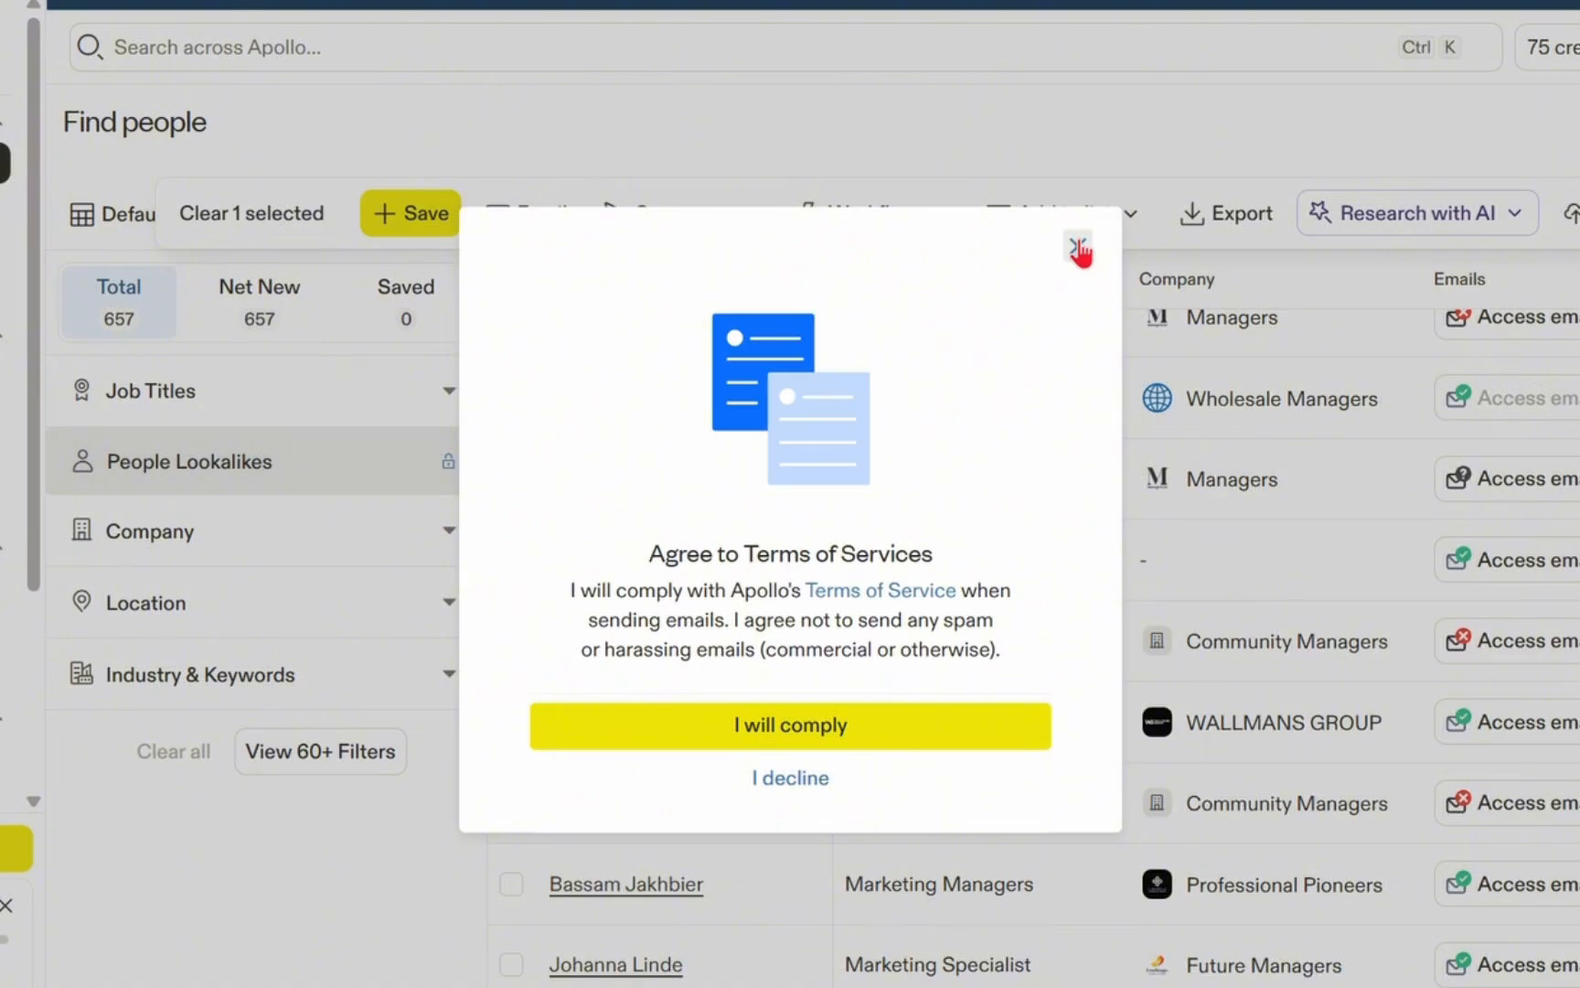
click(1079, 247)
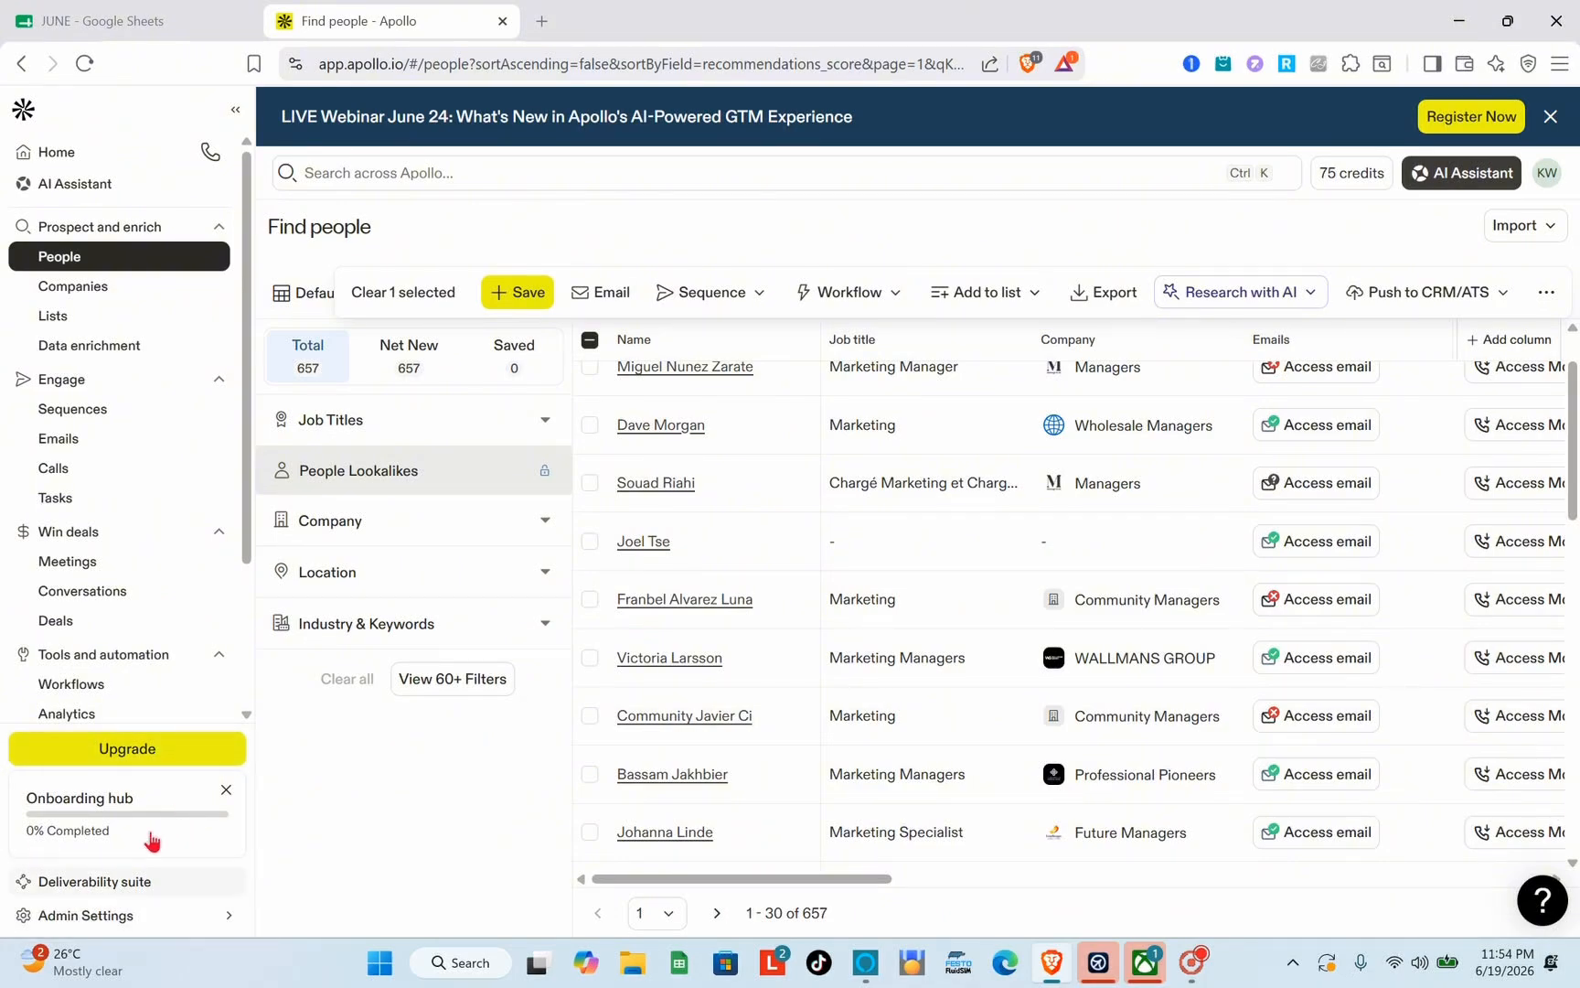
- Open the Analytics overview among the tools and automation features
scroll(183, 708, down, 2)
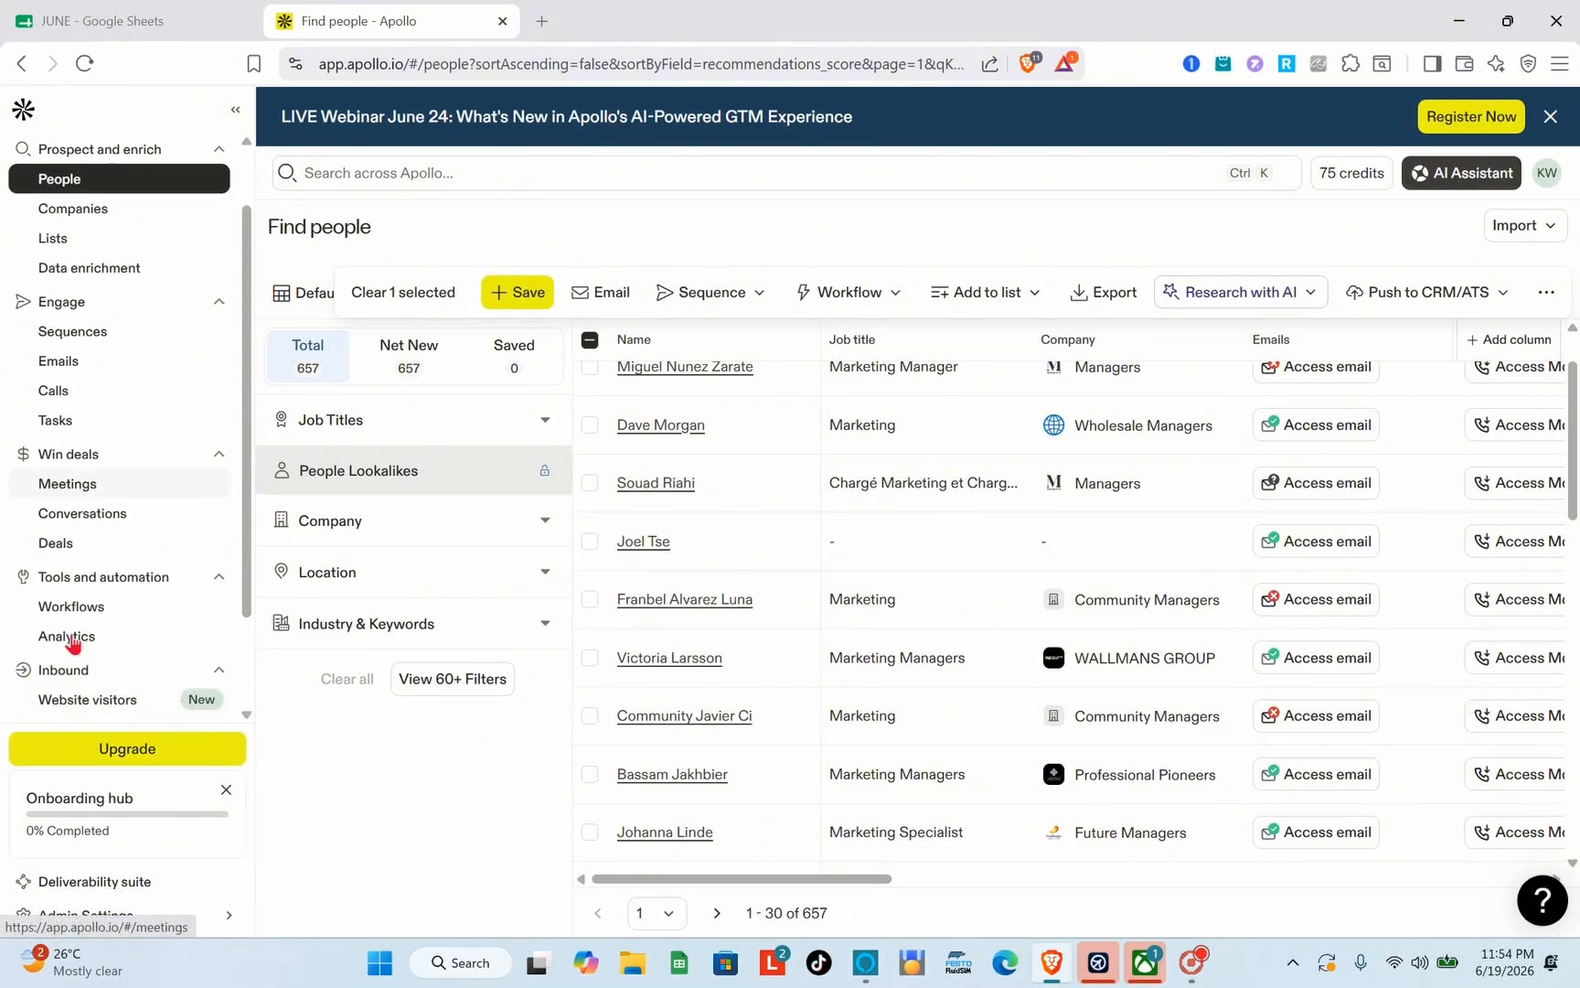
scroll(105, 549, down, 3)
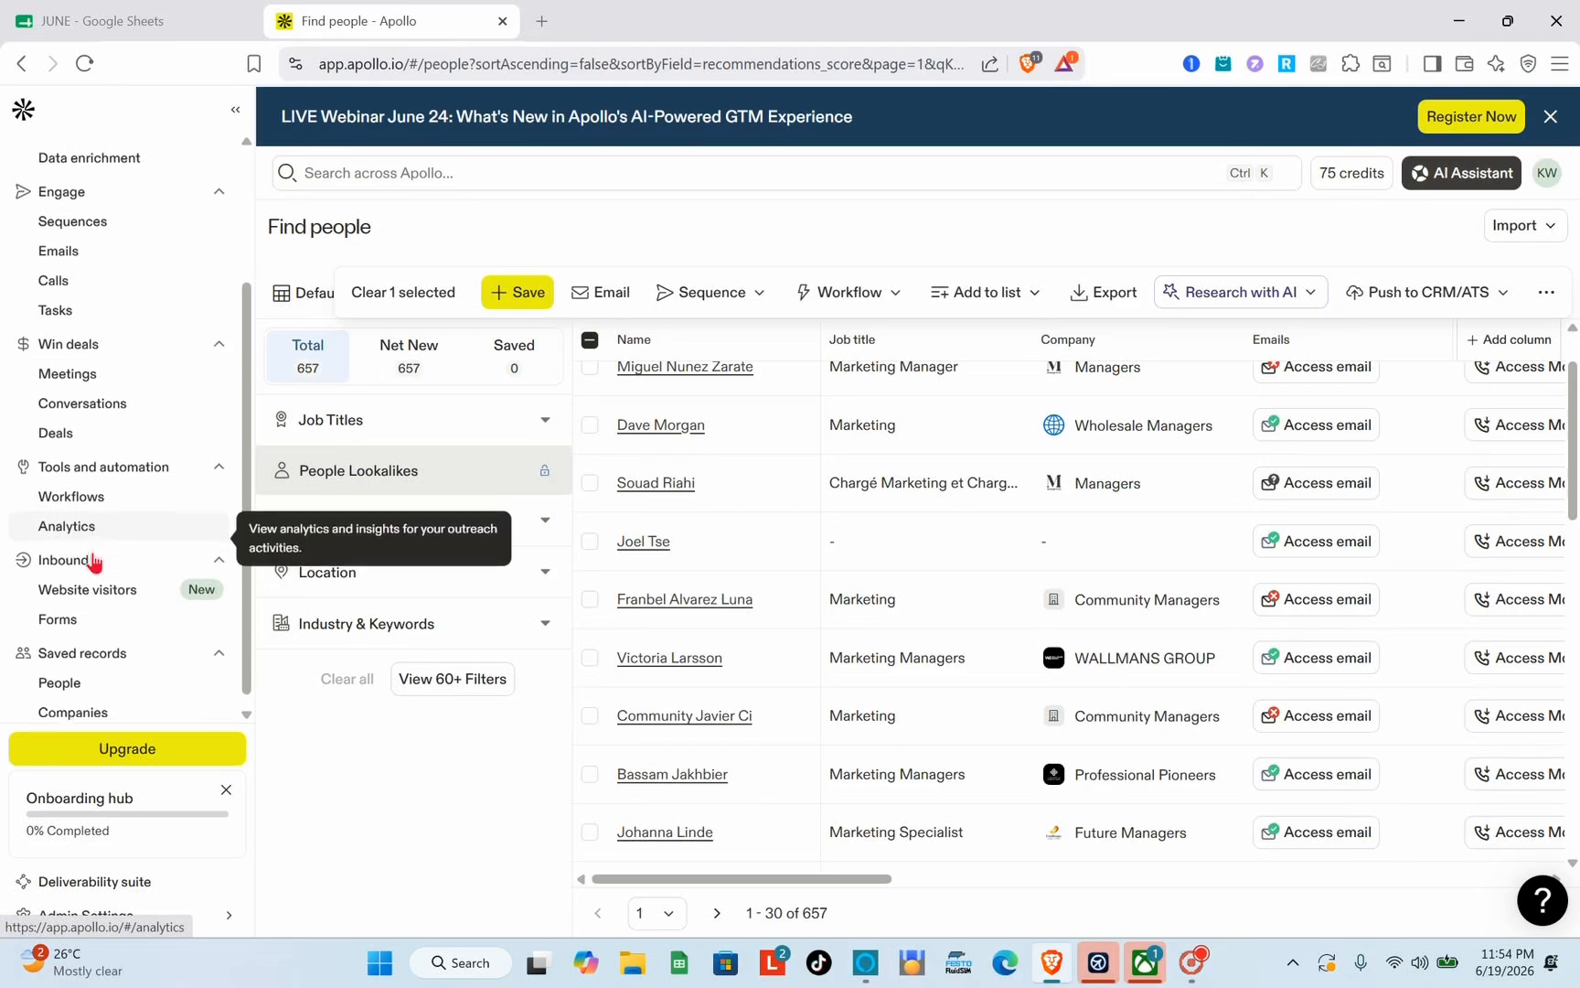
click(85, 518)
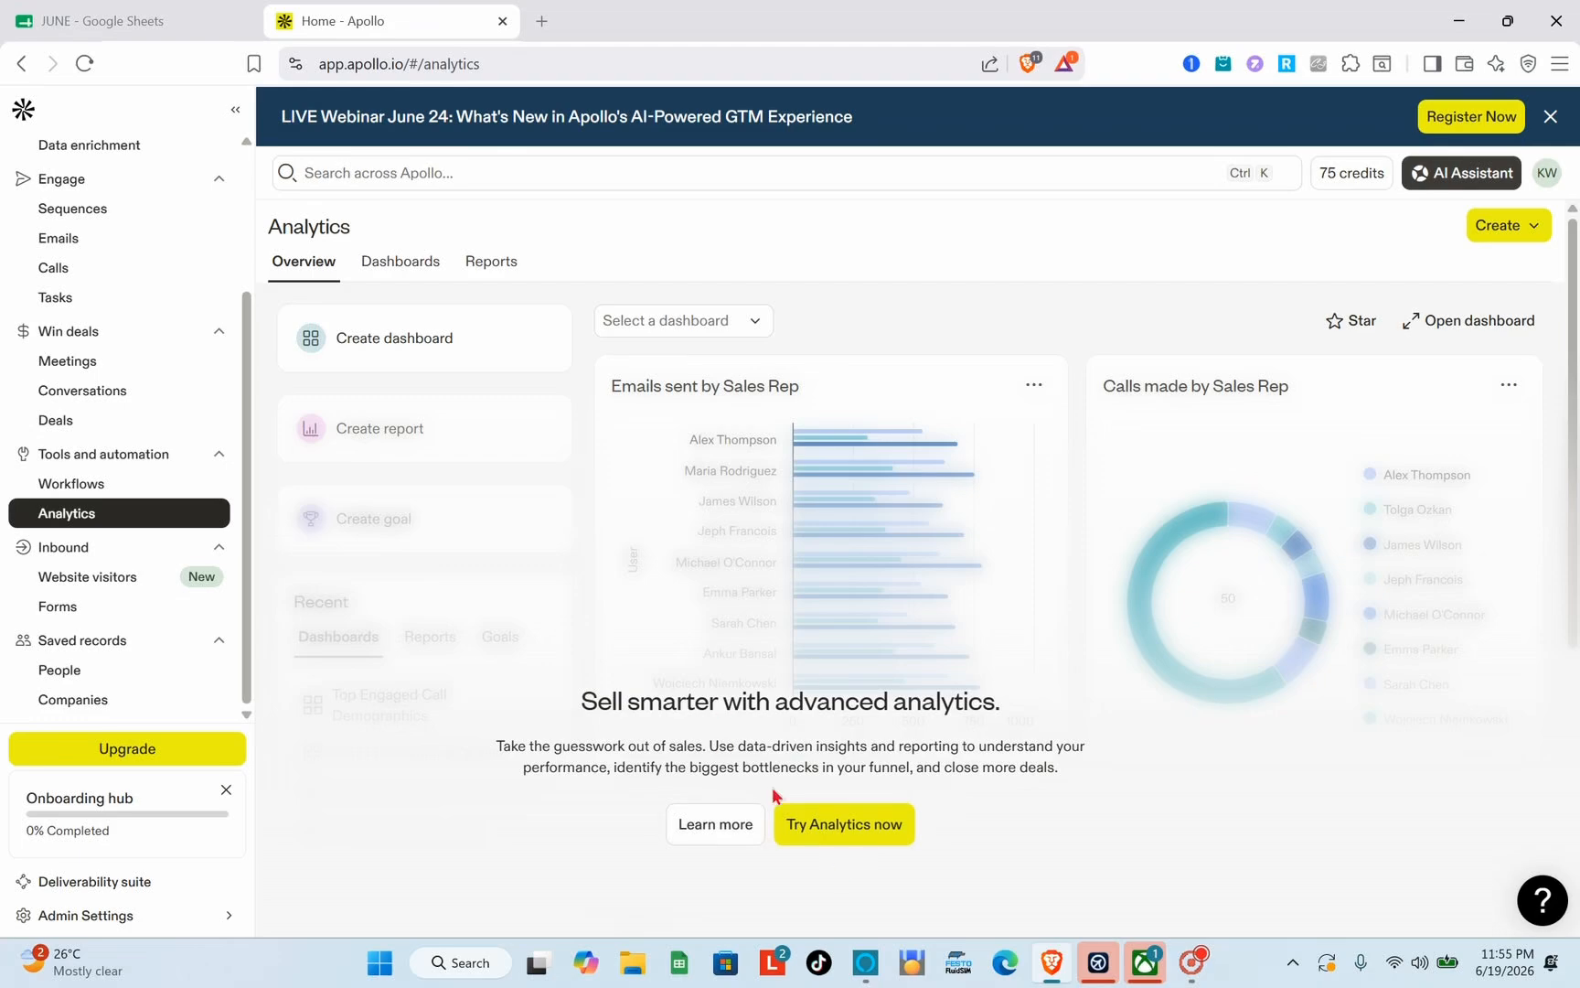
- Try to activate the trial access to Analytics, and close the access confirmation
click(873, 837)
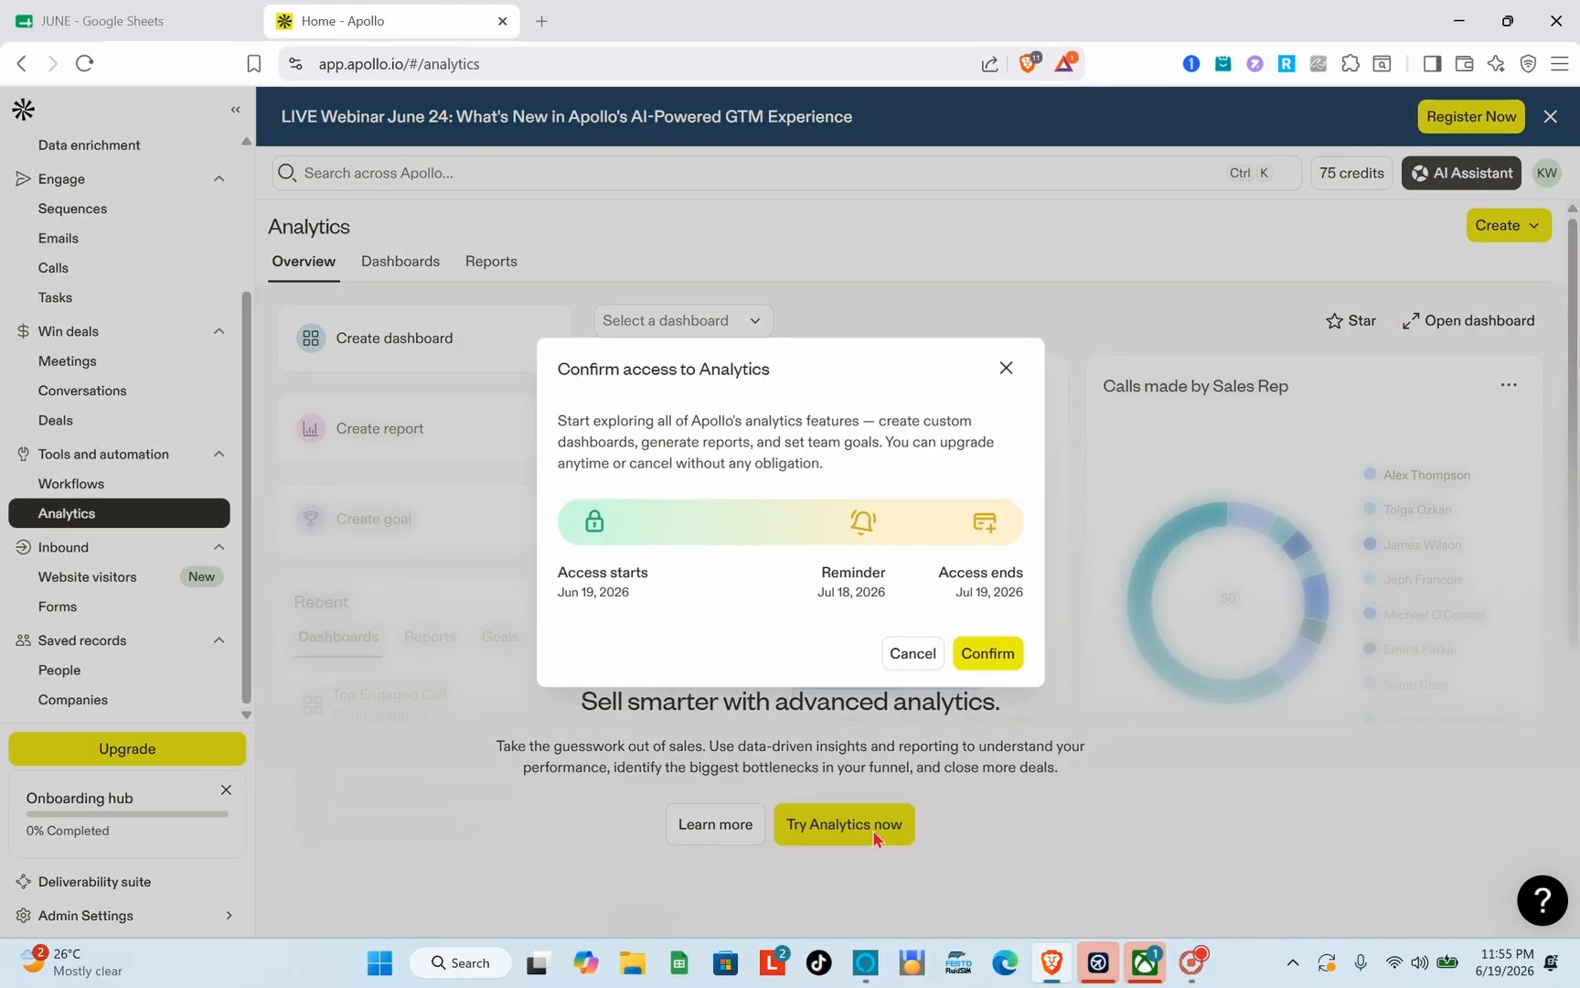
click(988, 655)
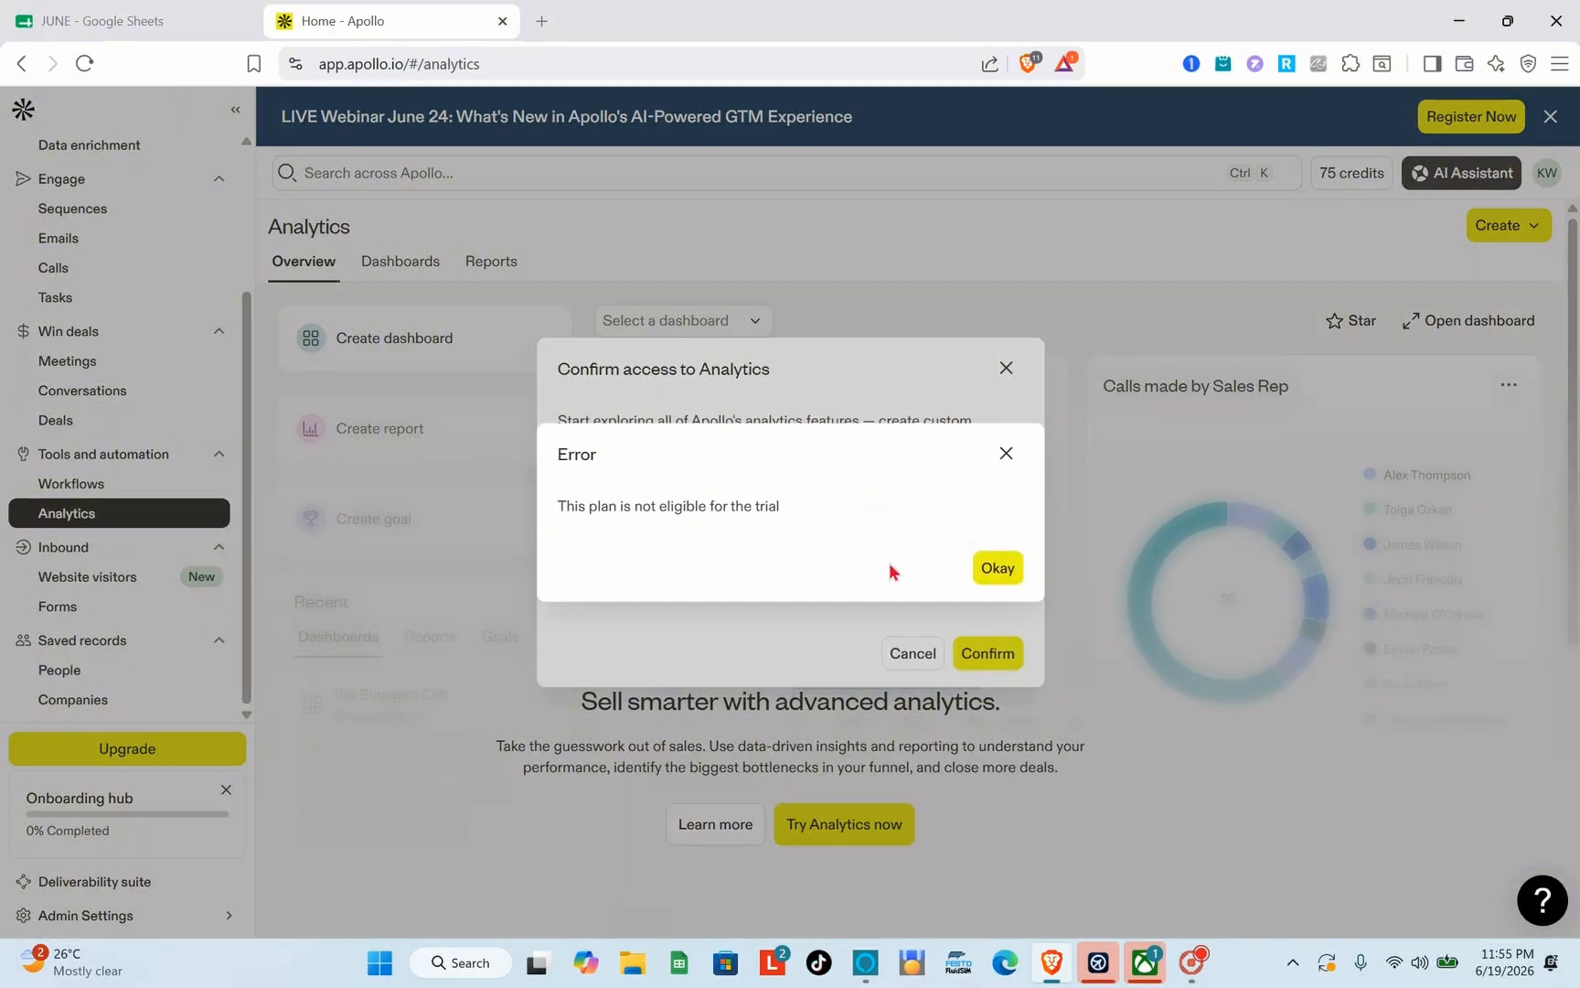
click(993, 575)
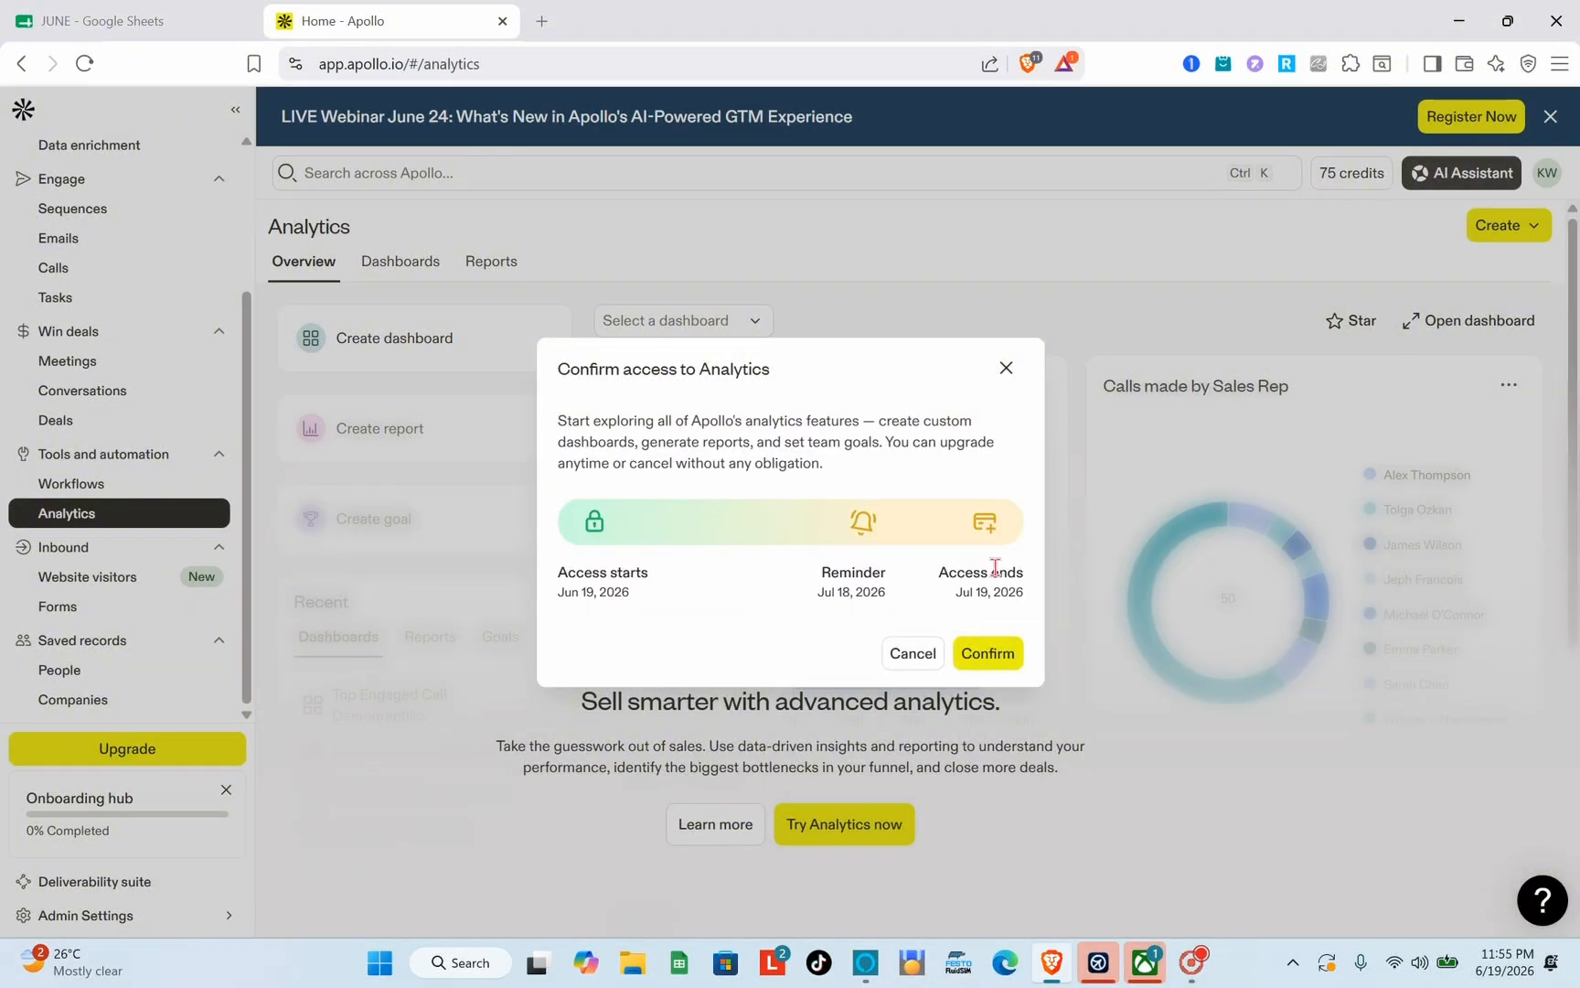
click(1006, 367)
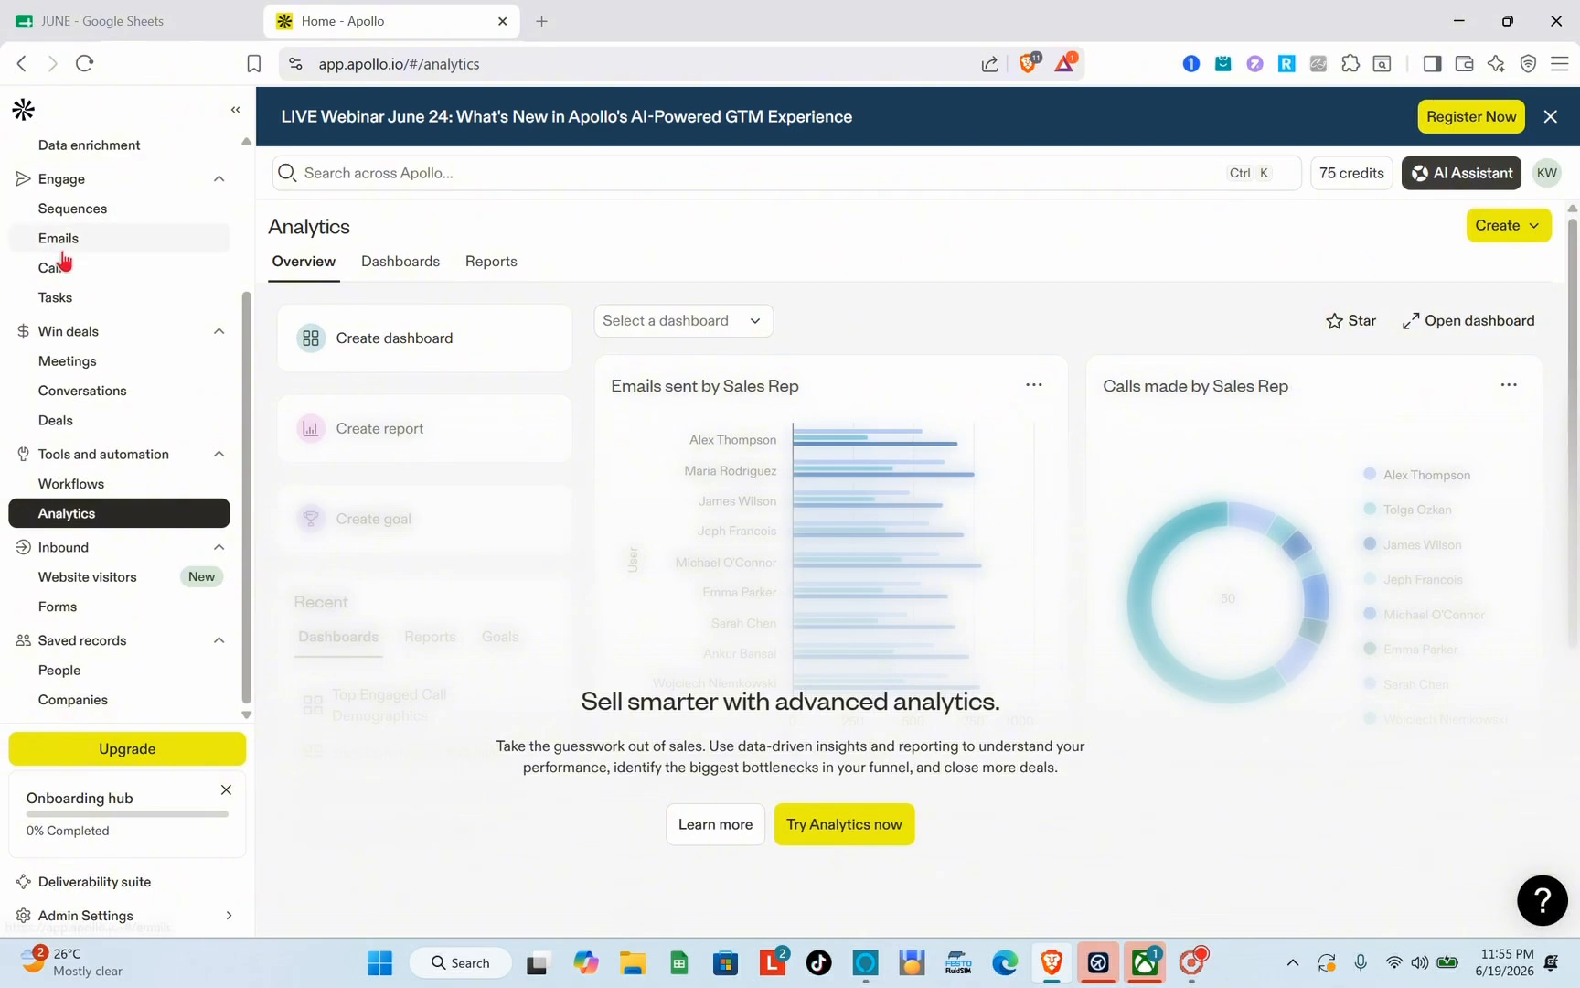
- Look through the Emails, Calls and Tasks pages of the Engage section
scroll(64, 302, up, 3)
click(71, 375)
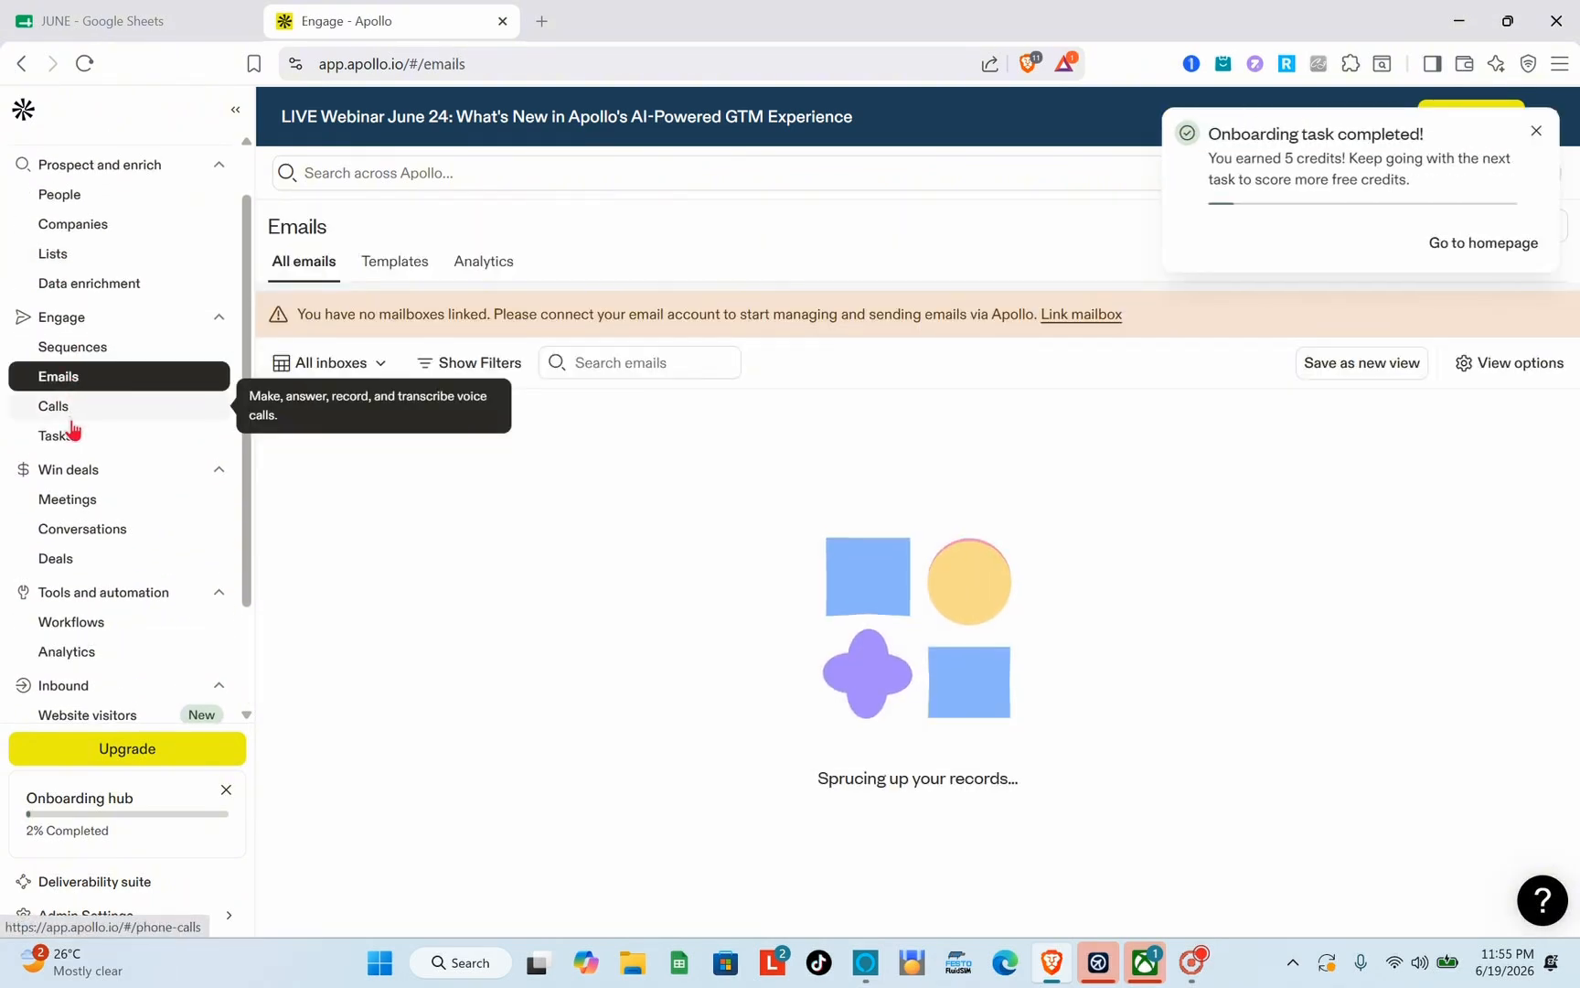
click(71, 422)
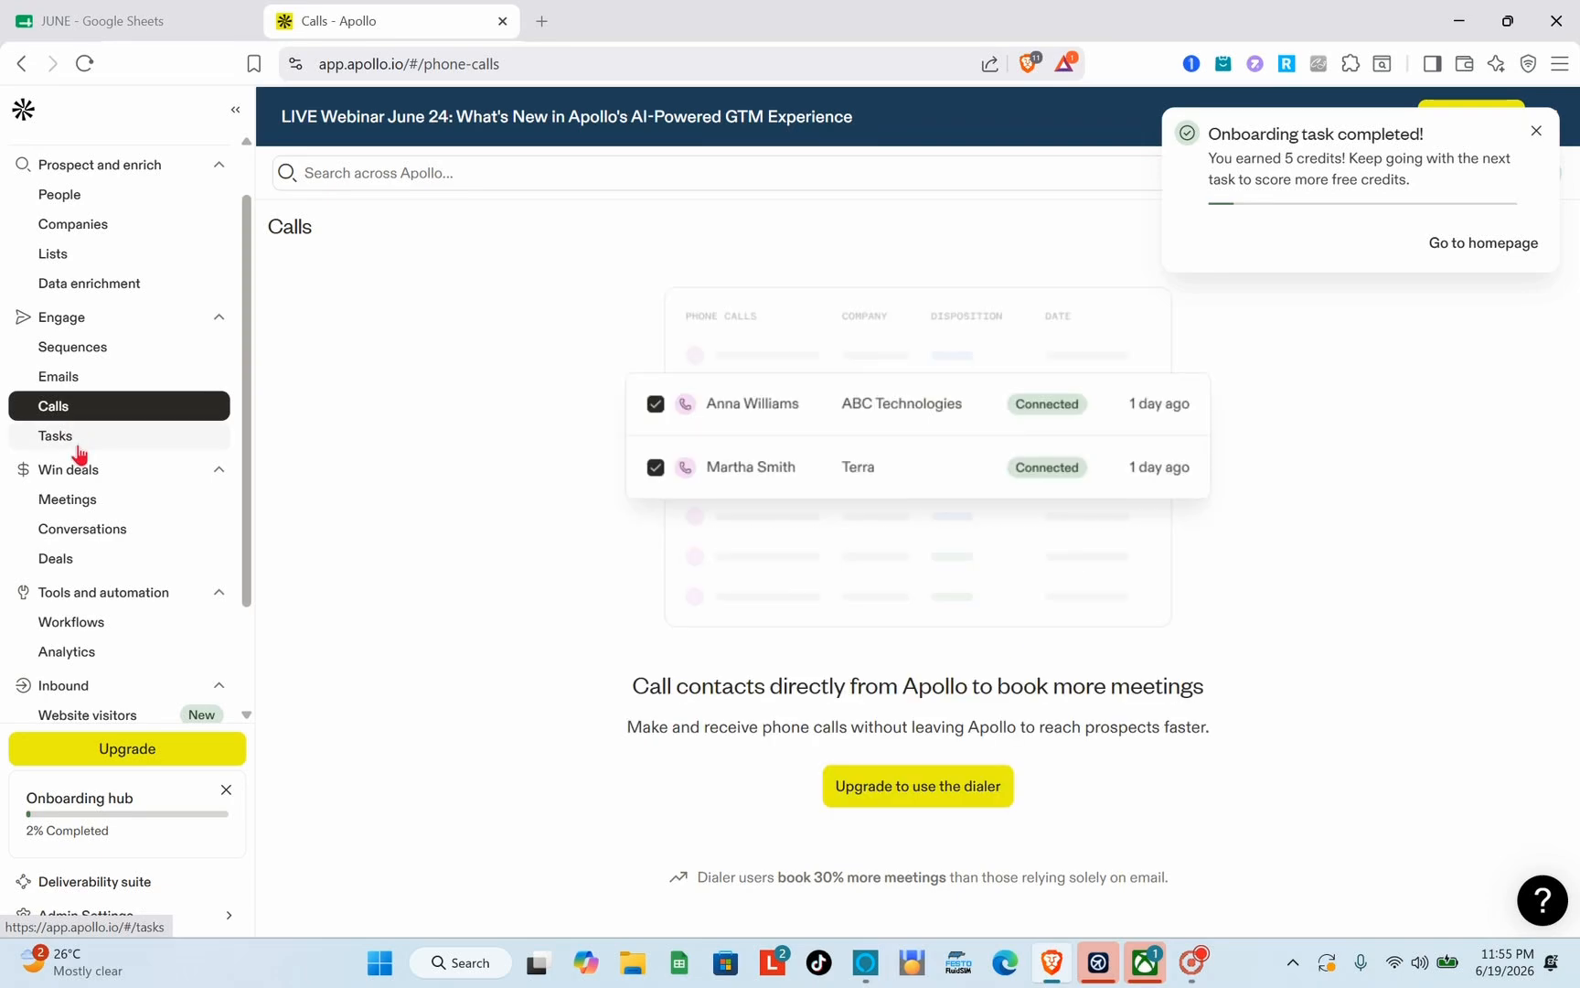
click(77, 445)
- Look through the Meetings, Conversations and Deals pages of the Win deals section
scroll(105, 514, down, 1)
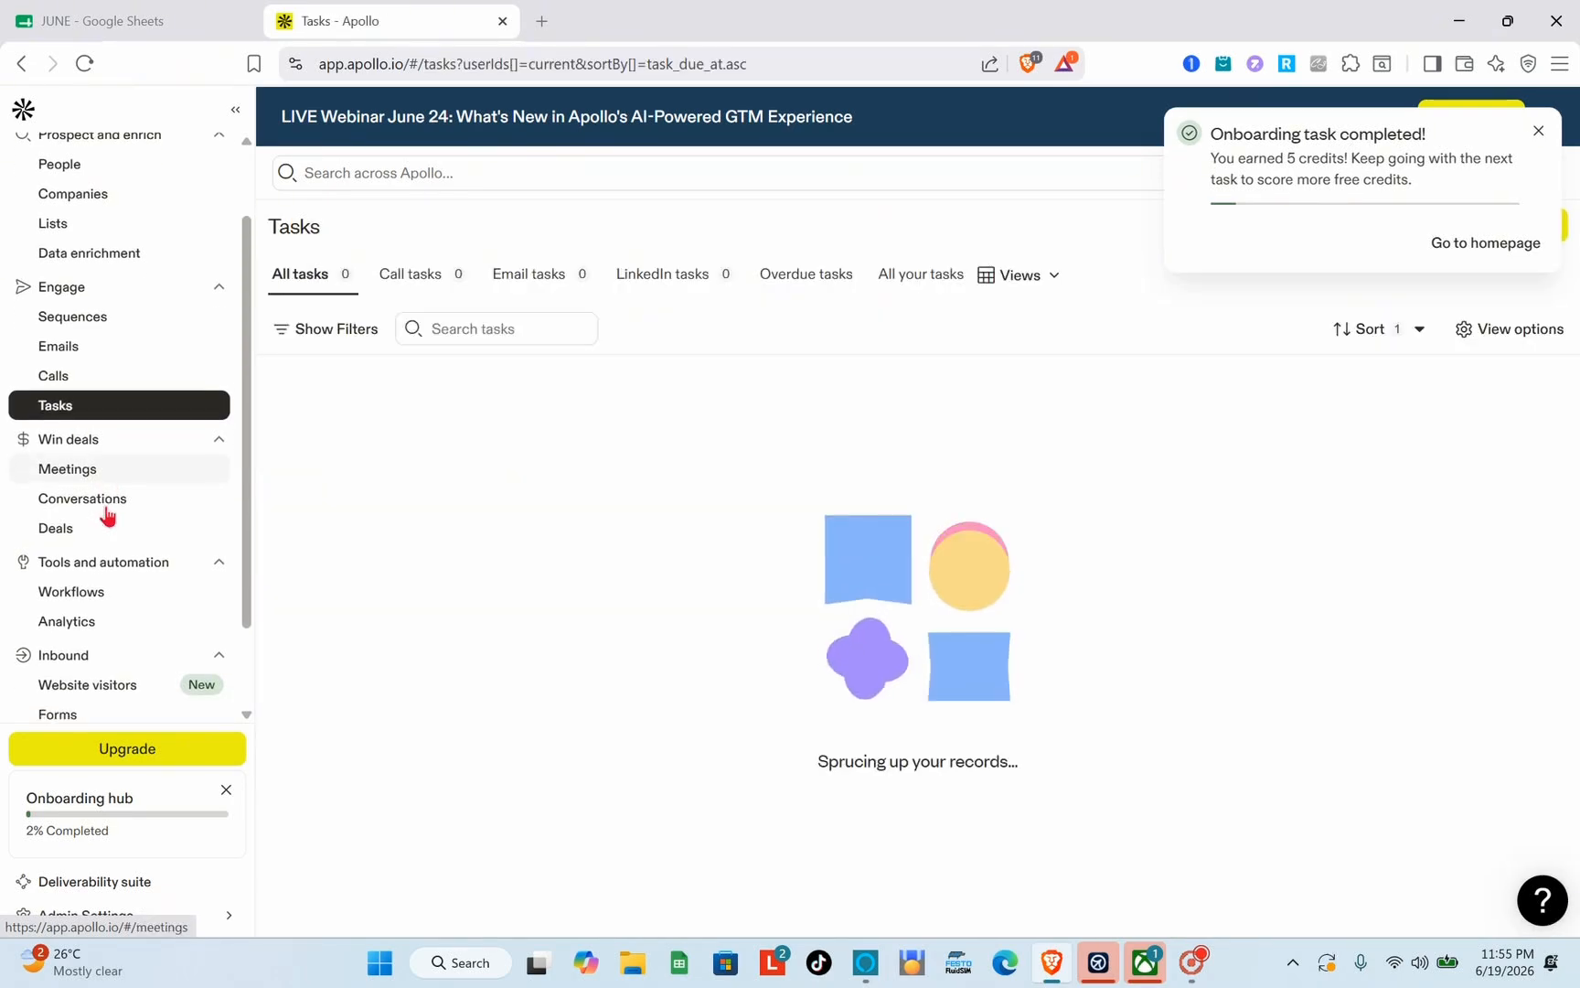
click(113, 414)
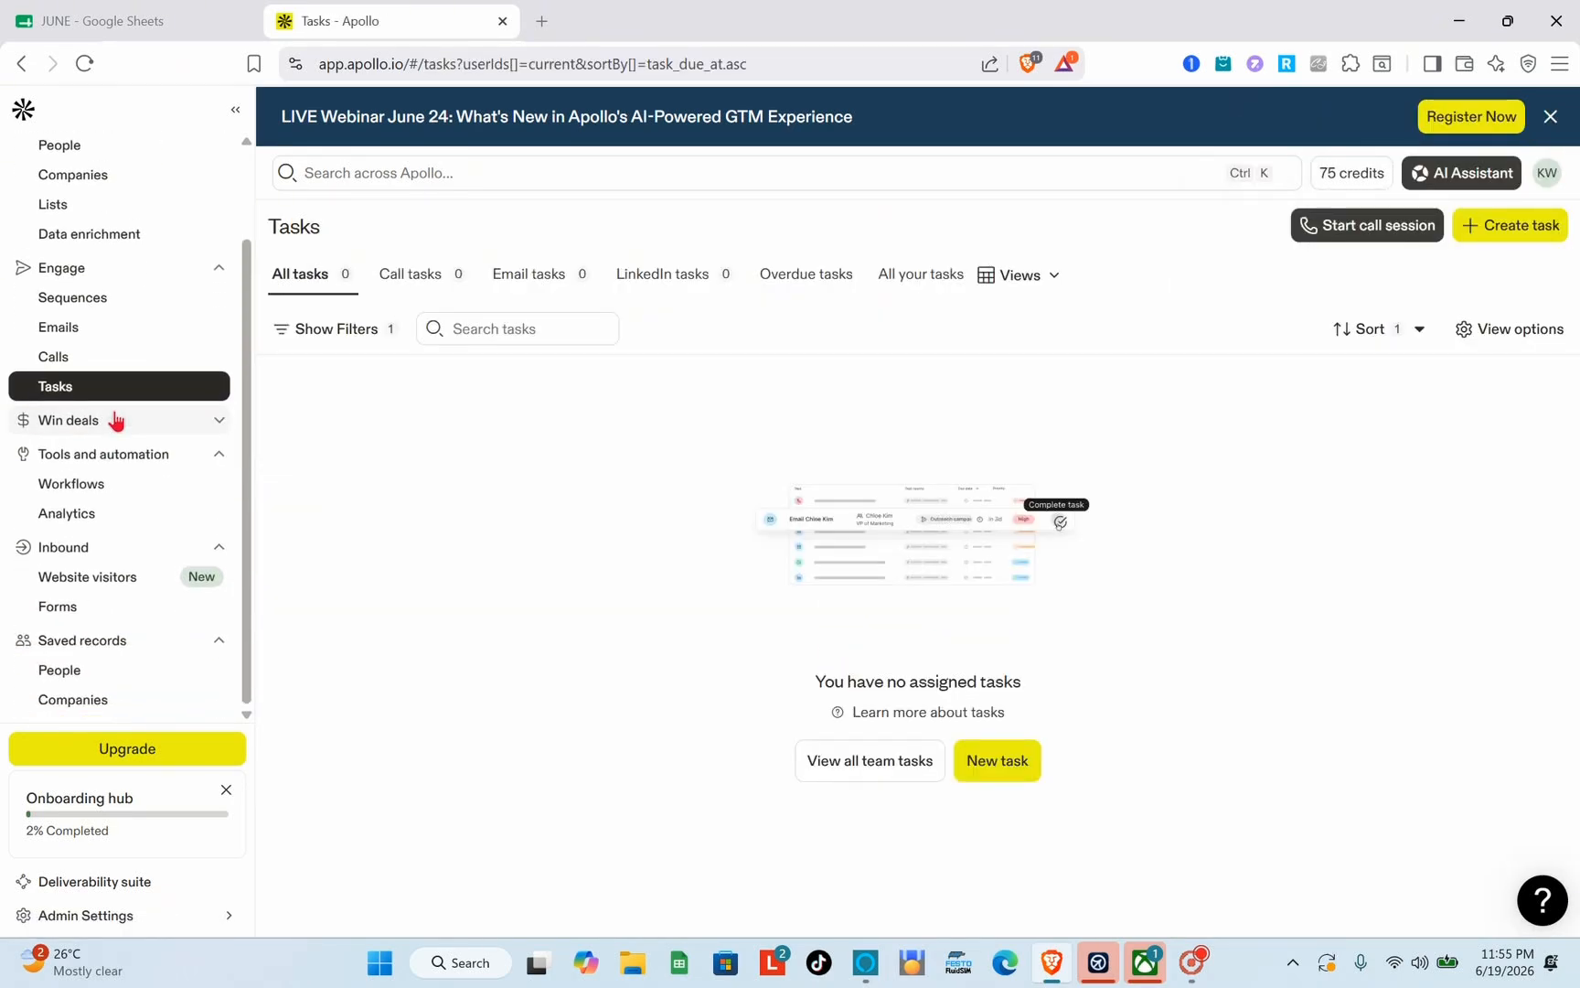
click(112, 414)
click(96, 444)
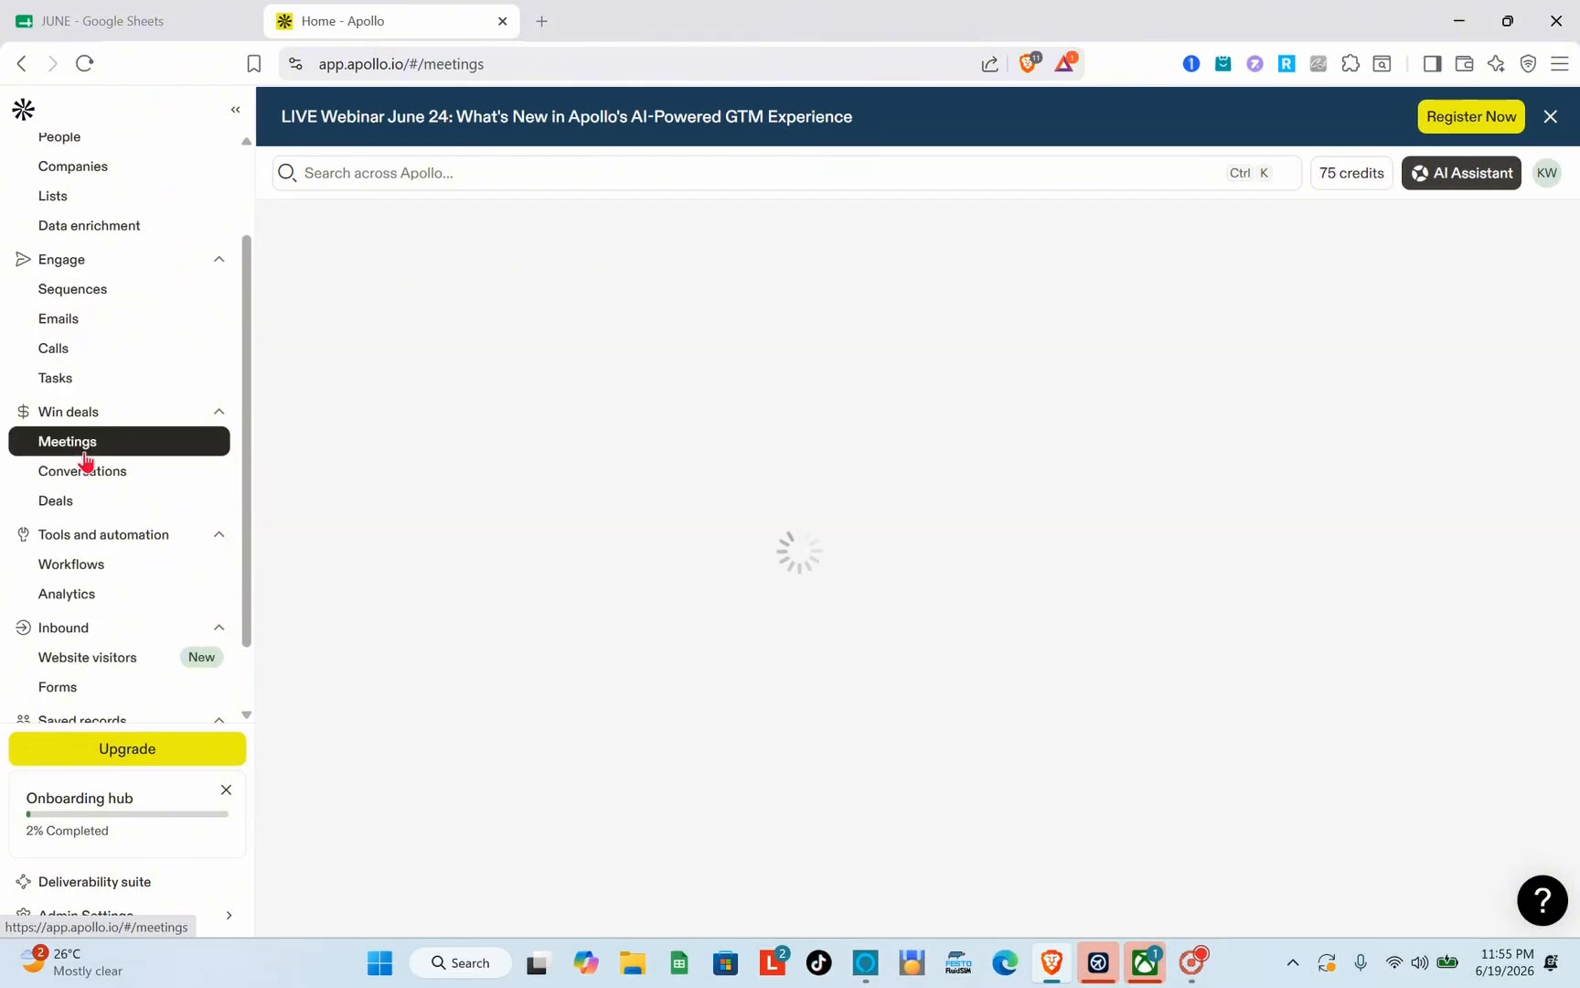
click(89, 477)
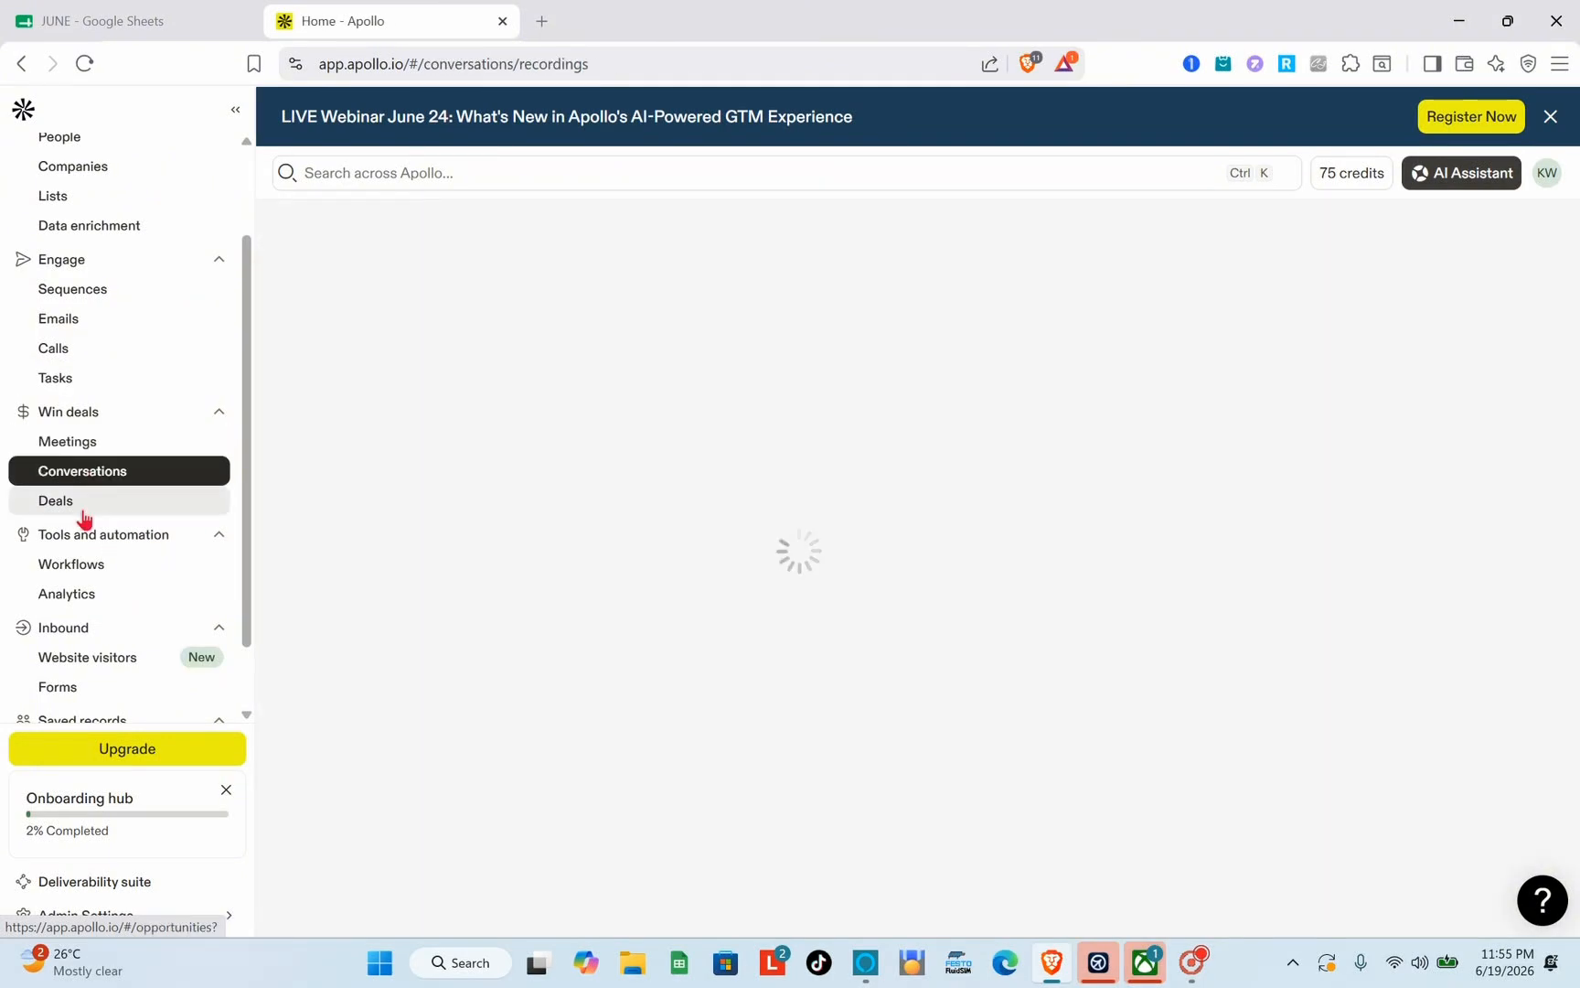
click(85, 505)
- Open Workflows, browse all the workflow templates, and return to the main workflows overview
scroll(85, 516, down, 1)
click(94, 517)
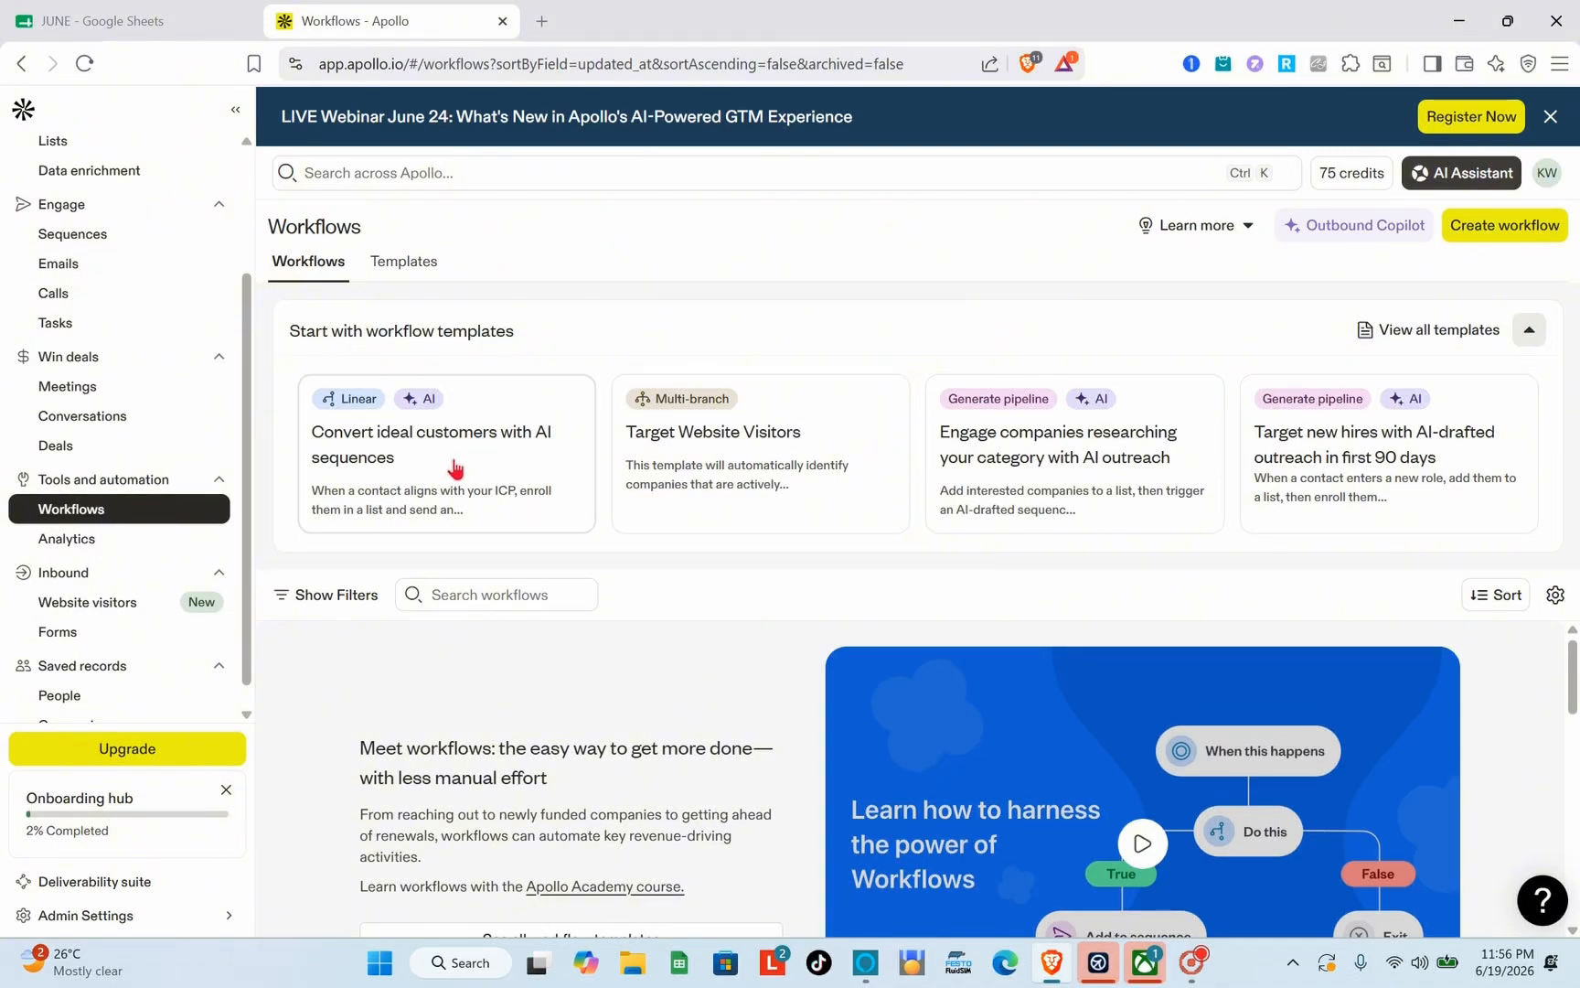
click(437, 276)
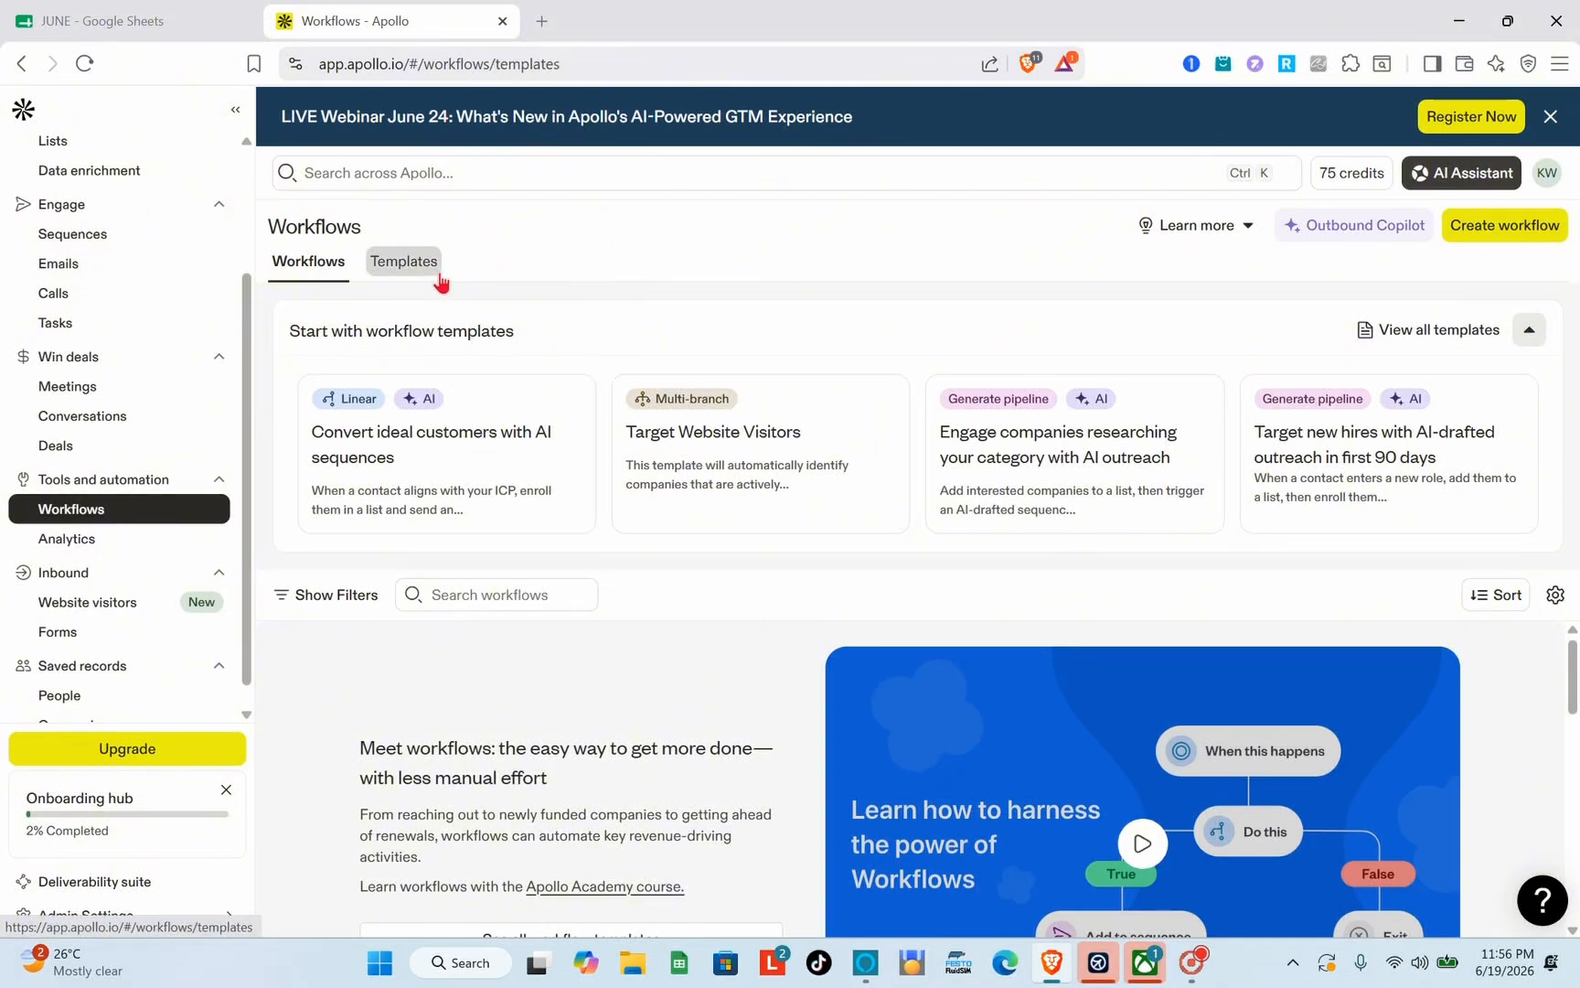
scroll(795, 531, down, 4)
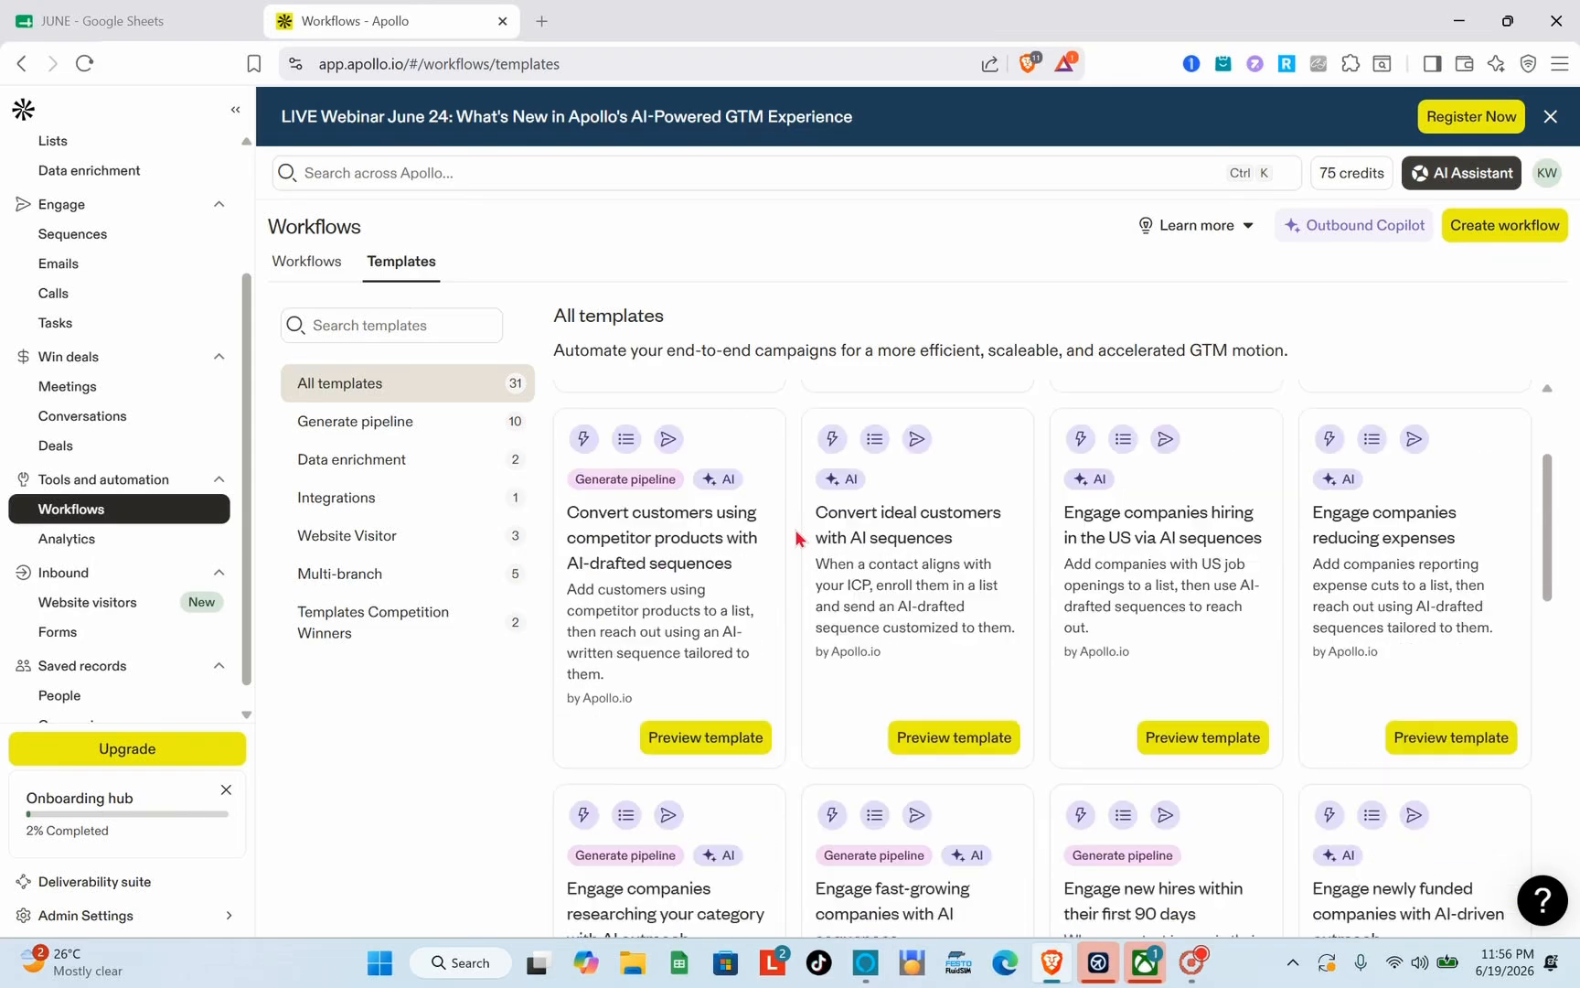
scroll(796, 530, up, 4)
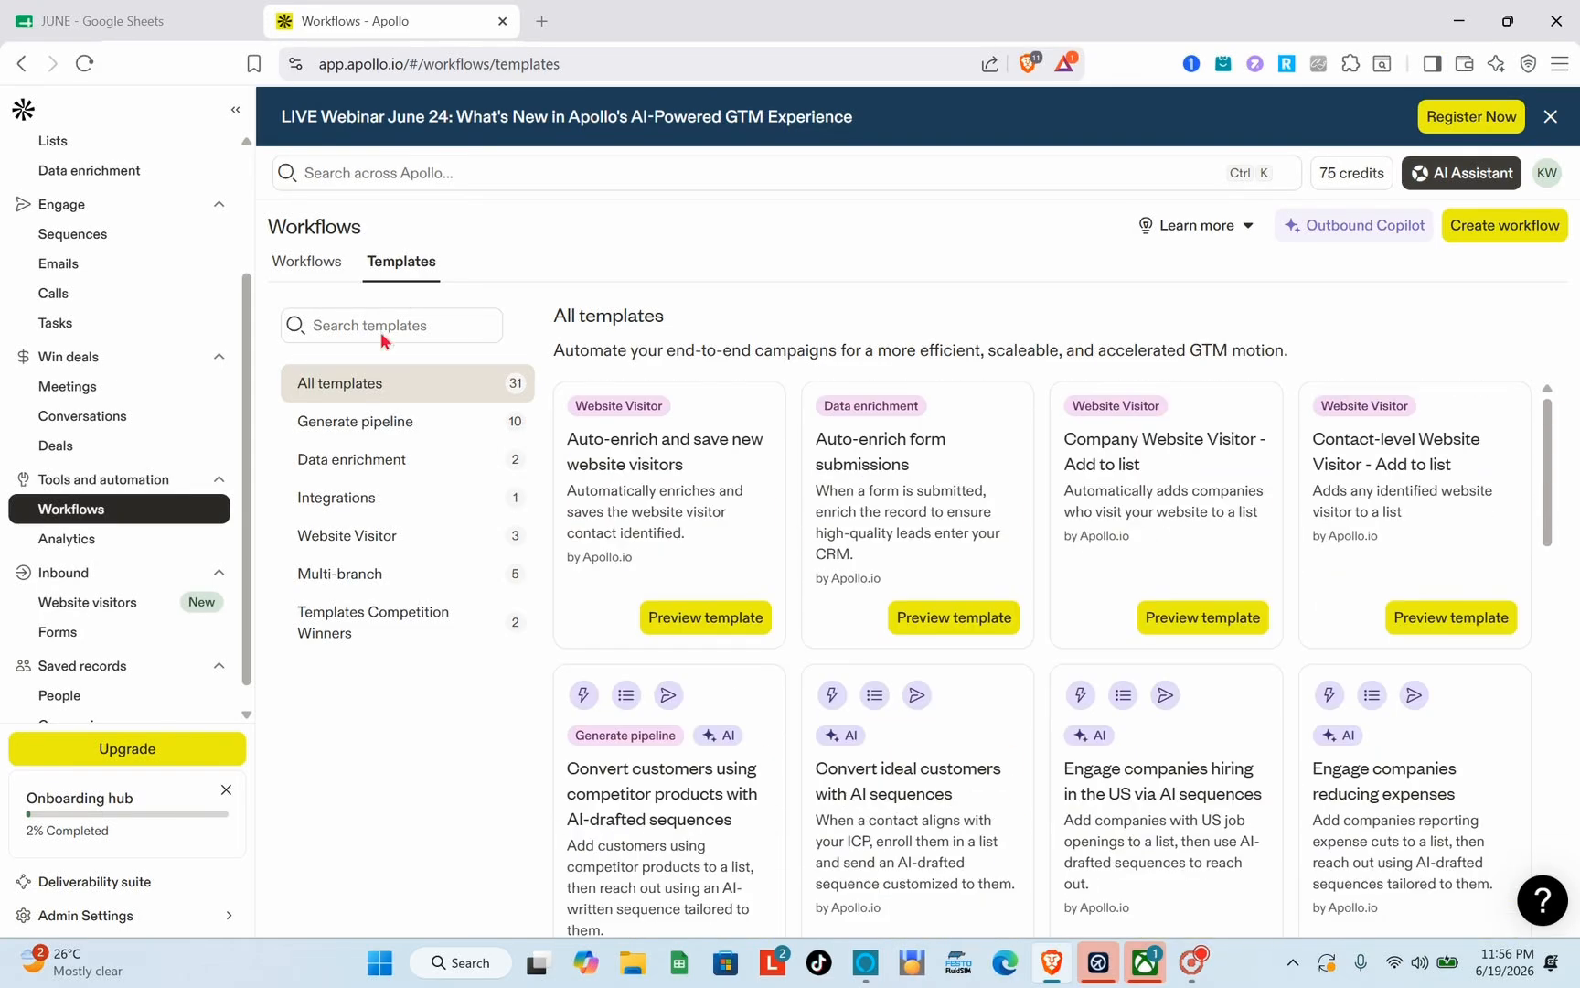
click(311, 265)
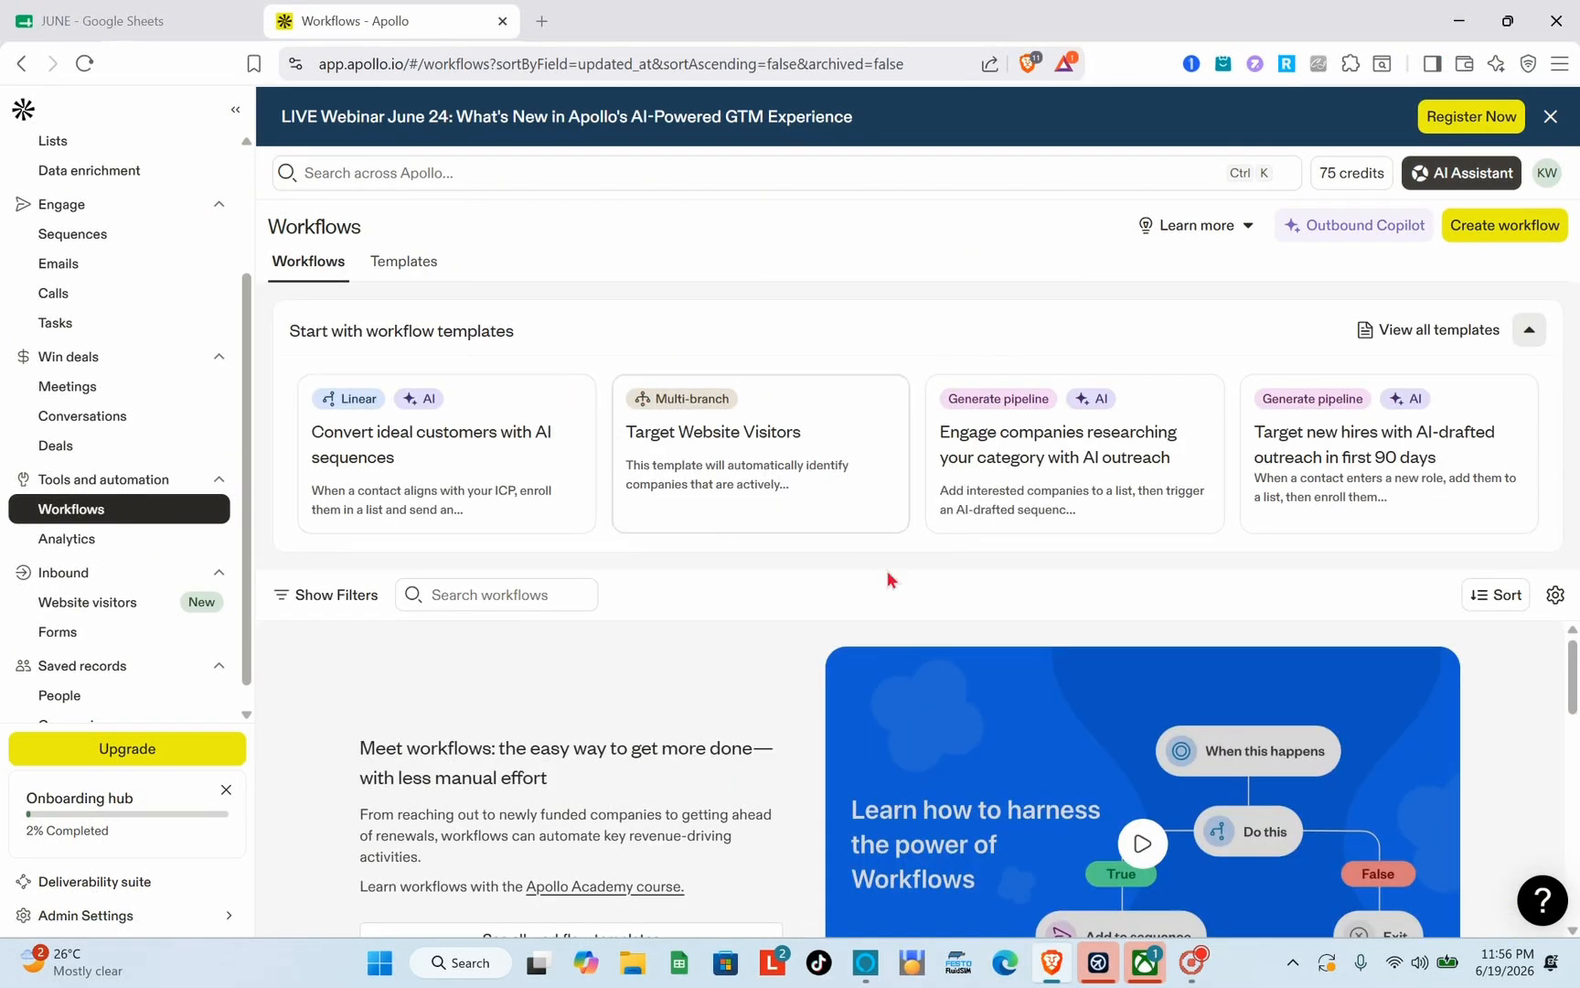